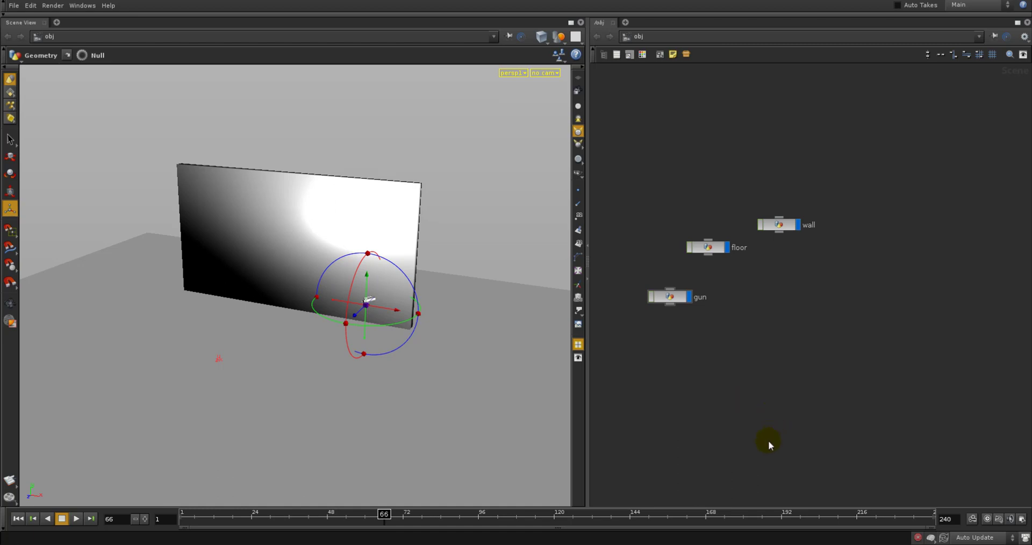
Move the timeline to frame 12 and add a Geometry object near the gun node
middle_click_drag(687, 341, 686, 344)
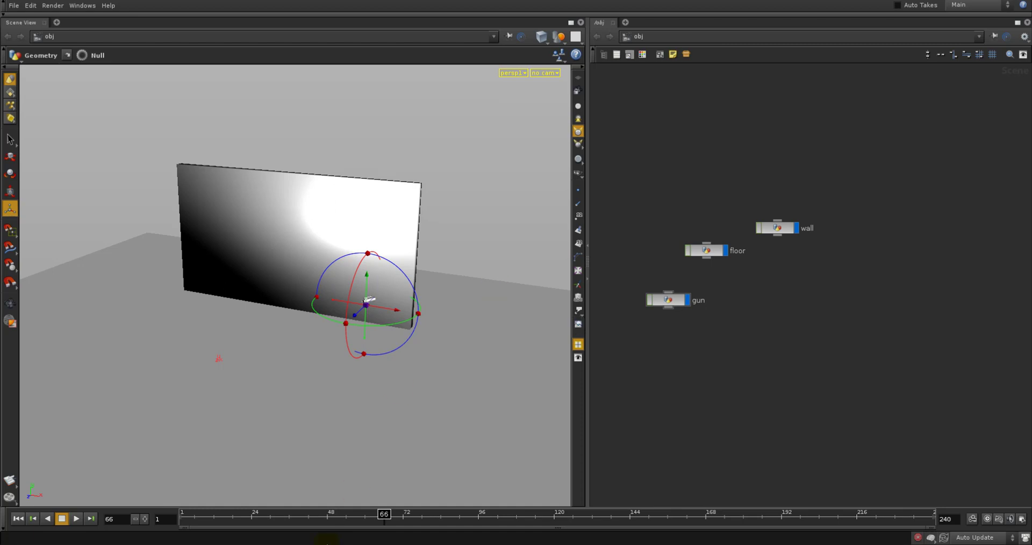
left_click_drag(313, 509, 213, 521)
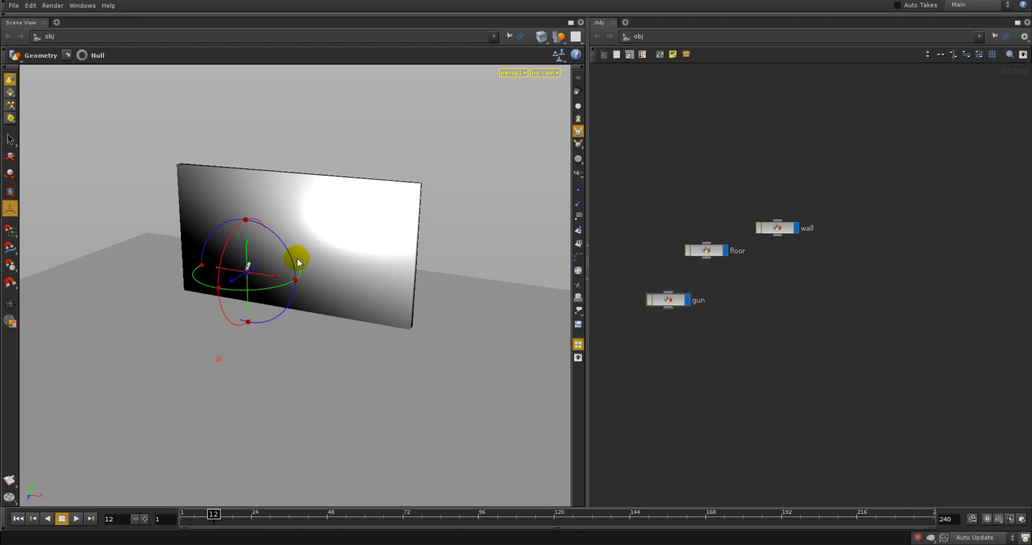
middle_click_drag(719, 388, 733, 369)
key("Tab")
type("g")
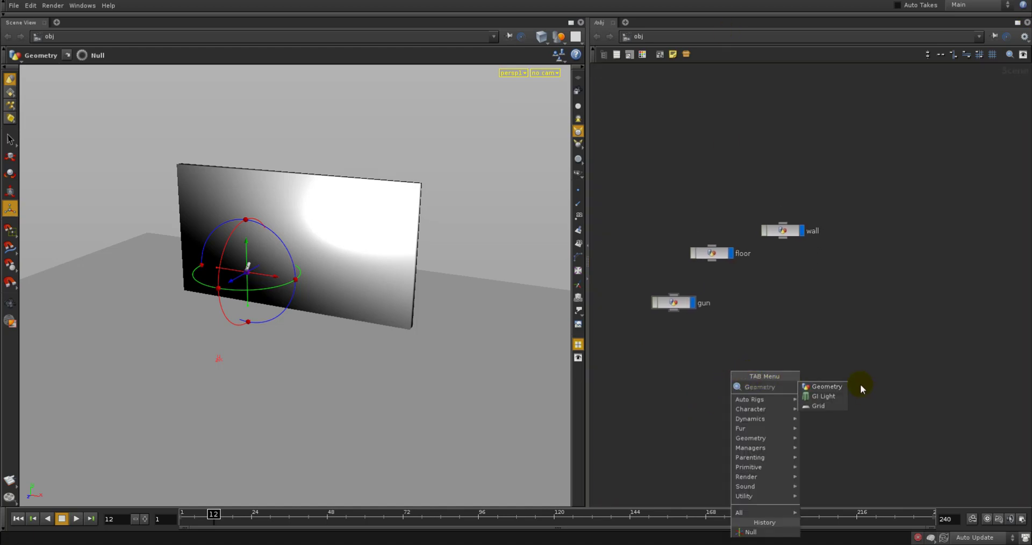
left_click(839, 387)
left_click(745, 334)
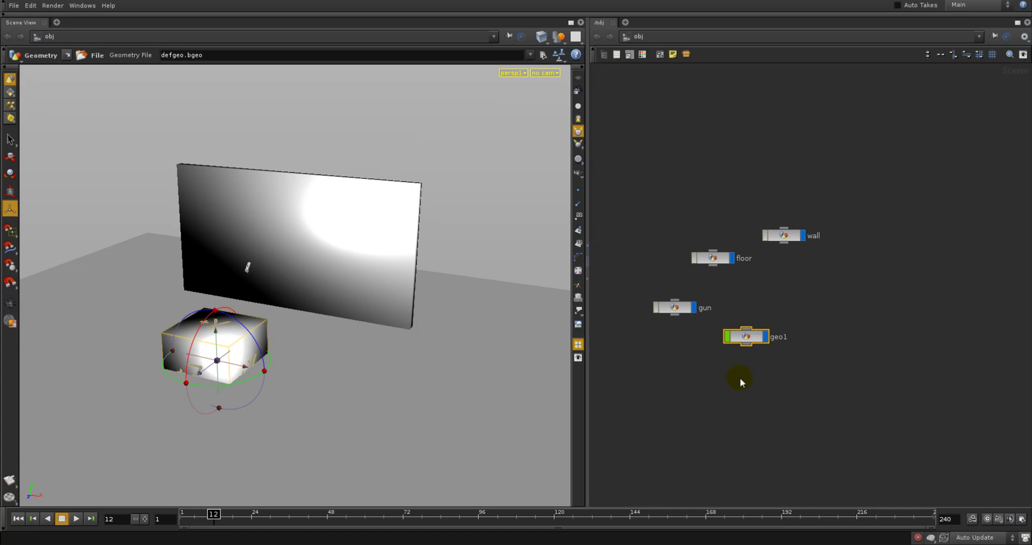
key("Tab")
mouse_move(753, 395)
left_click(843, 393)
left_click(782, 370)
middle_click_drag(815, 347, 804, 338)
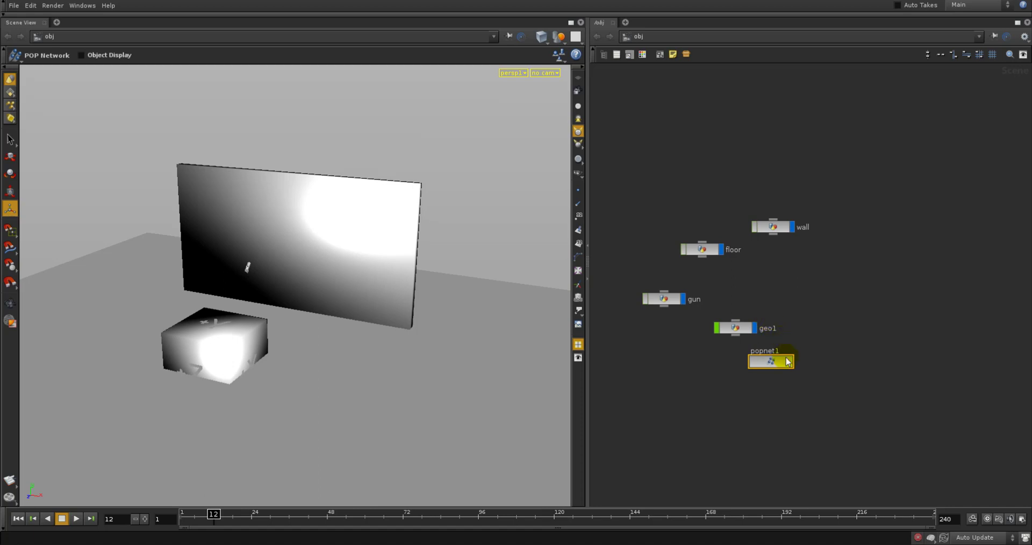
left_click_drag(787, 362, 783, 371)
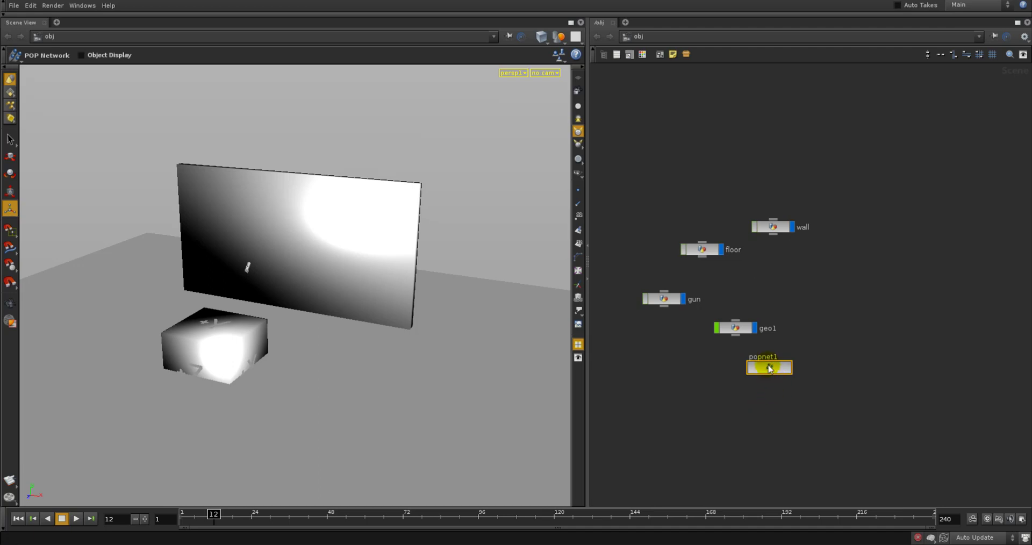
left_click_drag(768, 365, 767, 365)
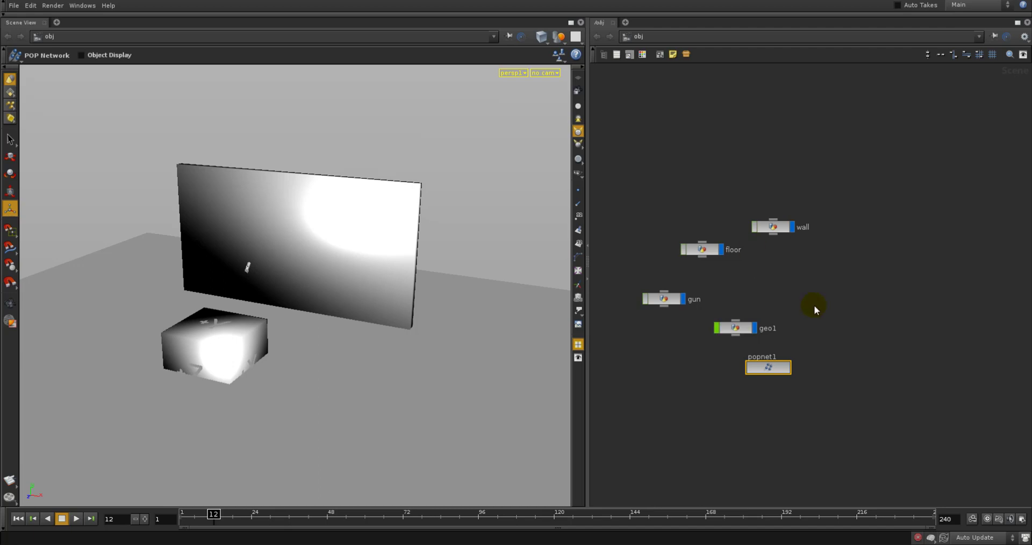
left_click_drag(776, 368, 780, 371)
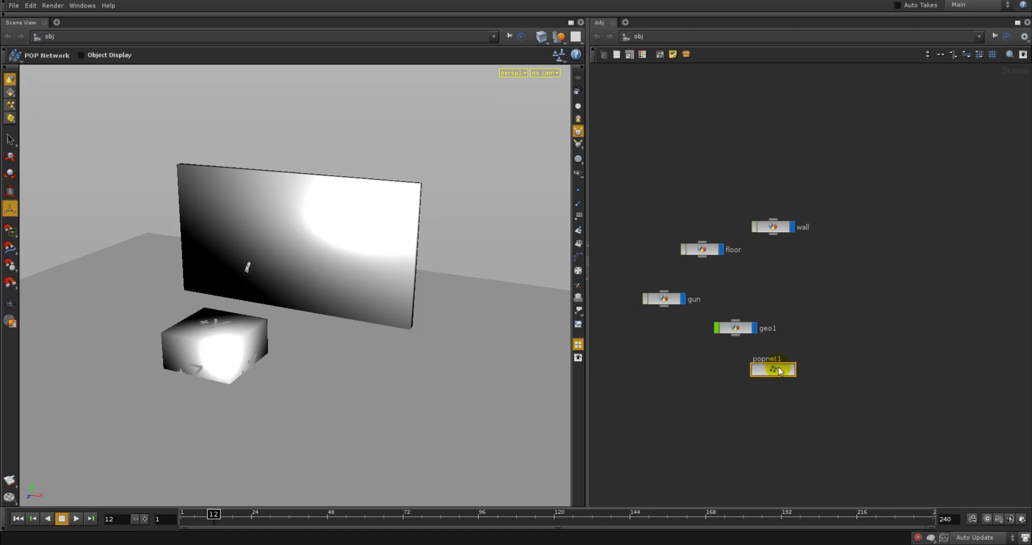
key("Delete")
Go inside the geo1 object and add a POP Network node
left_click(736, 329)
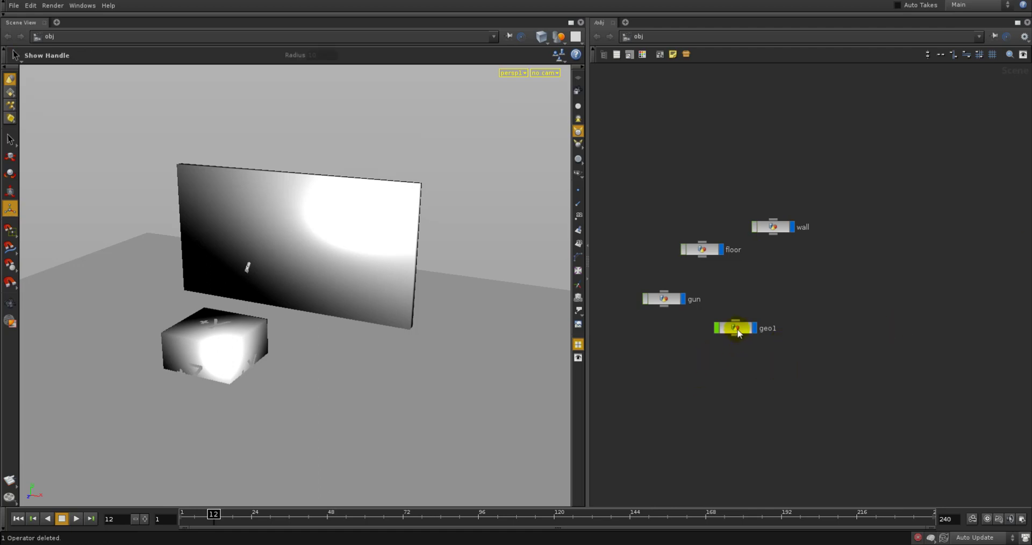
left_click_drag(735, 329, 750, 333)
double_click(749, 333)
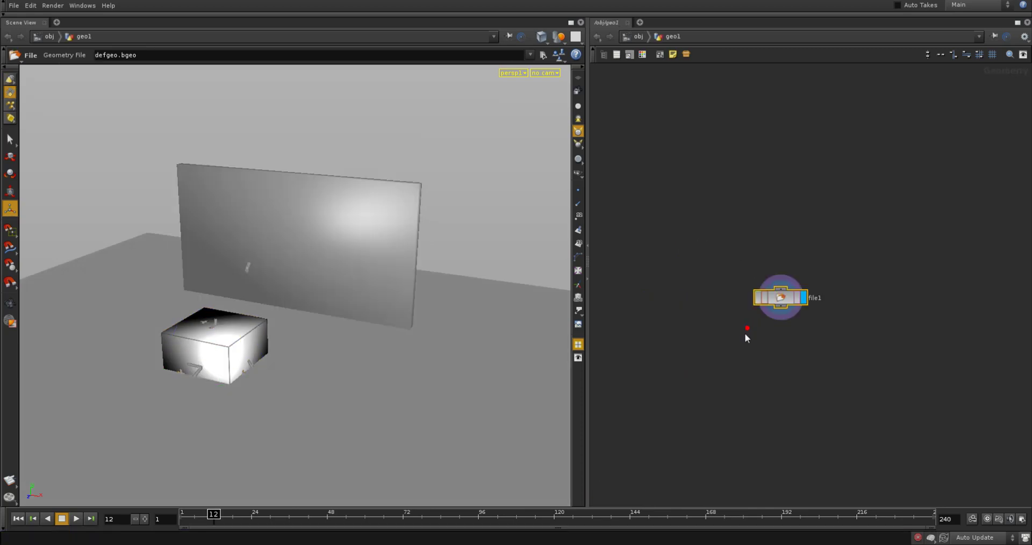
key("Tab")
type("Pop Merge")
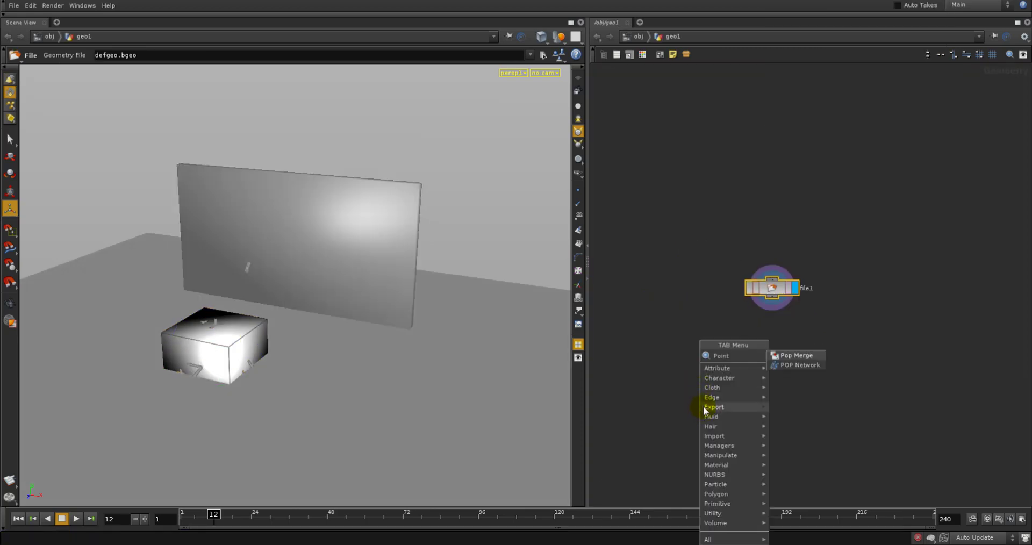
left_click(795, 365)
left_click(724, 382)
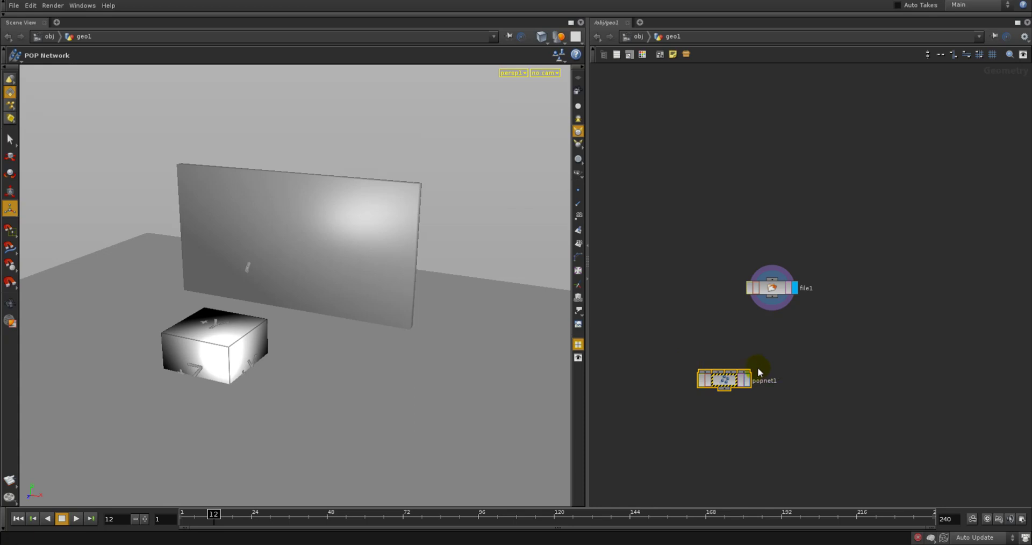
Delete the default file1 node and reposition the POP Network in the empty space
middle_click_drag(637, 431, 618, 436)
left_click(677, 316)
middle_click_drag(780, 342, 731, 339)
key("Delete")
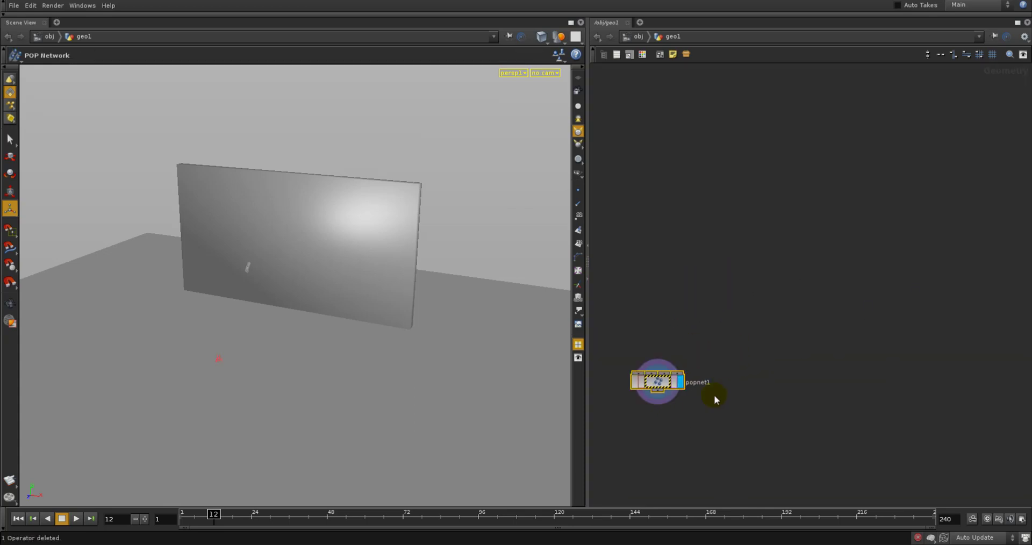
left_click_drag(651, 385, 724, 386)
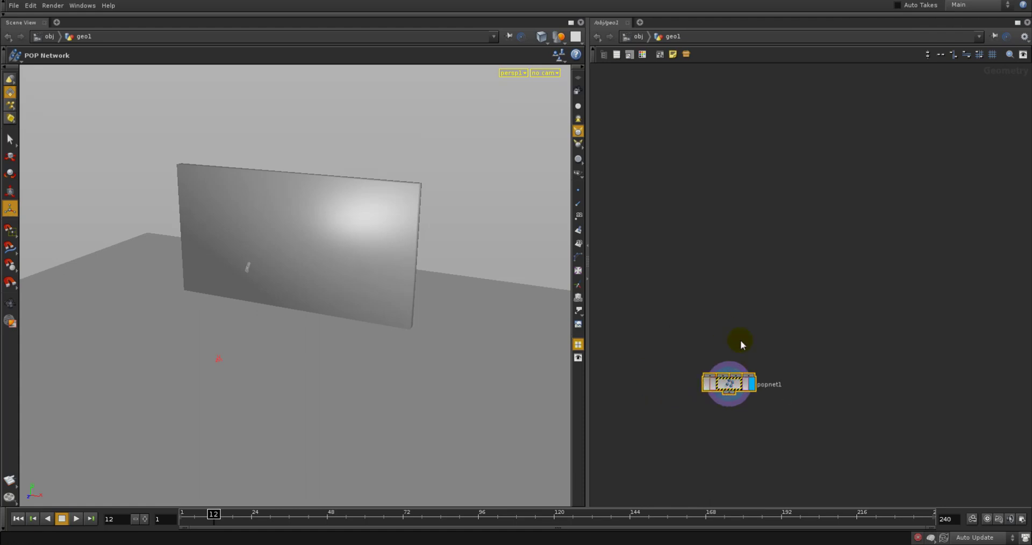
Hide other objects in the viewport and show the POP Network's parameters over the node graph
left_click(559, 36)
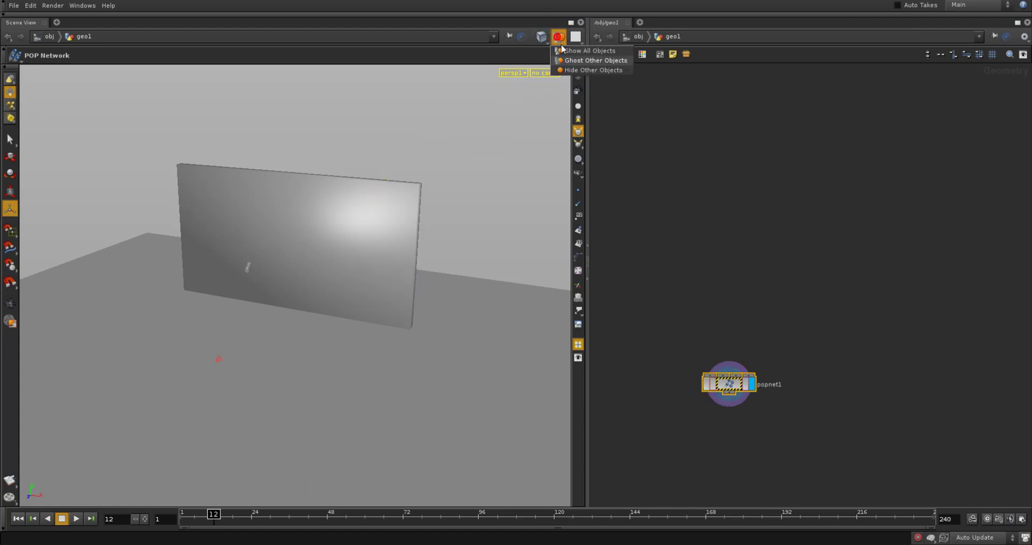
left_click(571, 71)
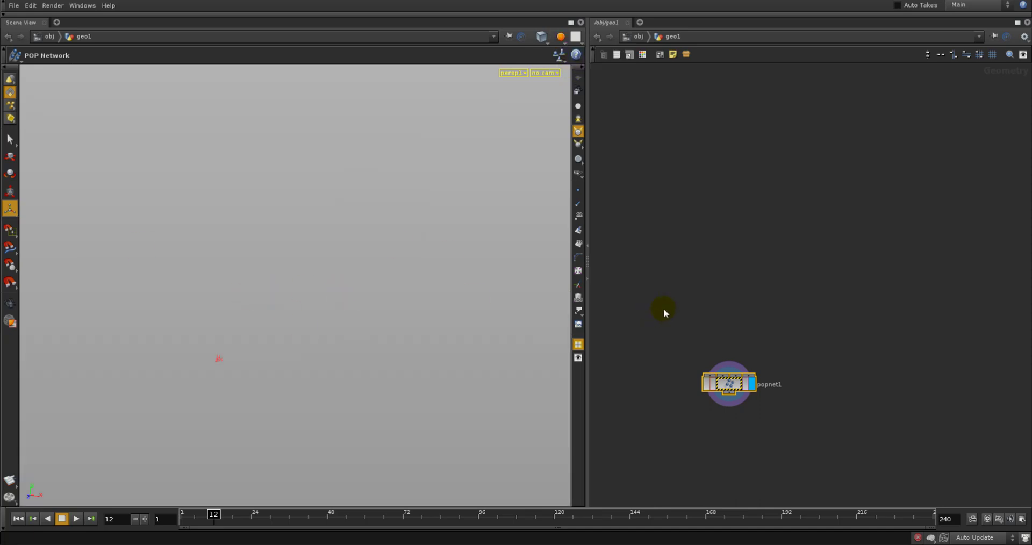
middle_click_drag(663, 308, 675, 279)
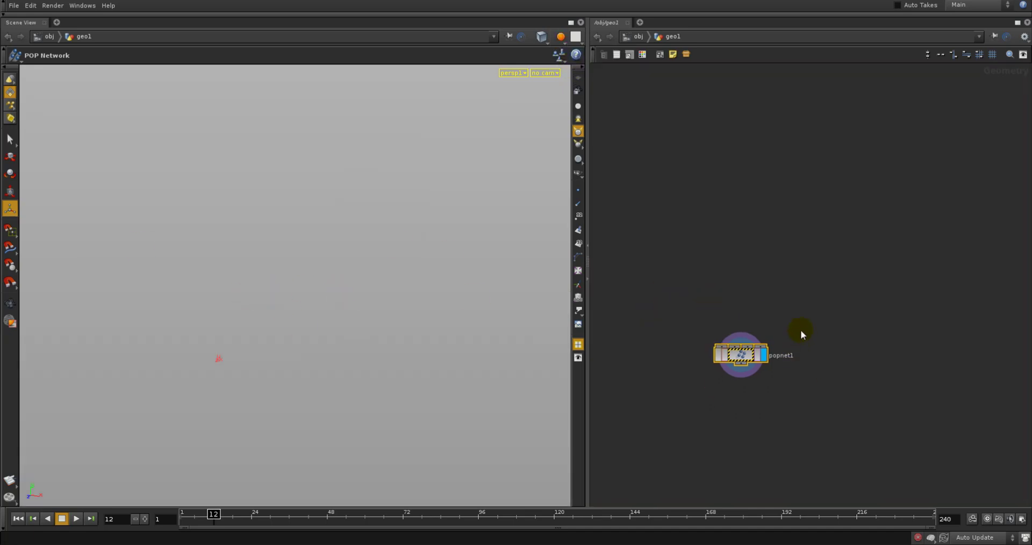
middle_click_drag(719, 265, 708, 266)
middle_click_drag(709, 232, 689, 297)
key("p")
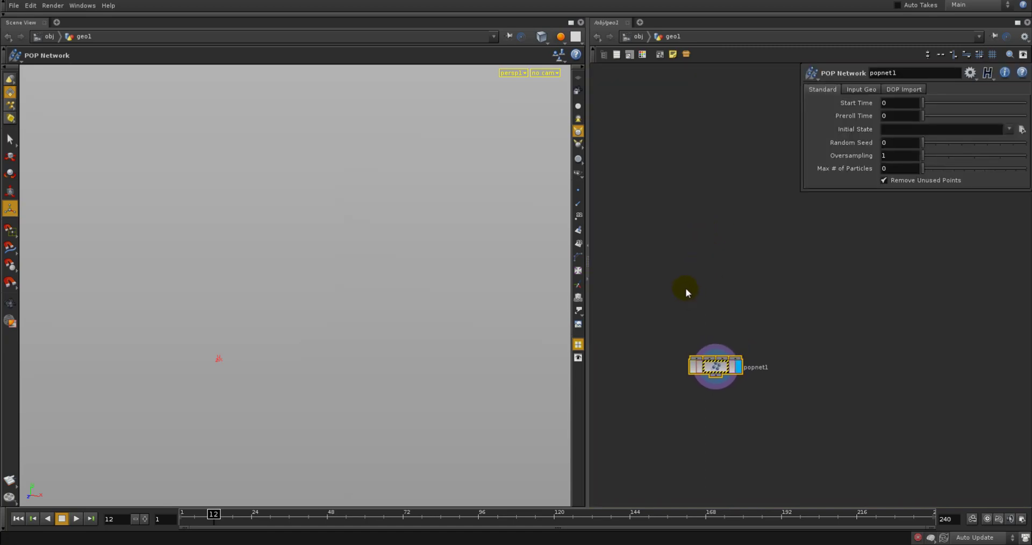
Add an Object Merge node above the POP Network
key("Tab")
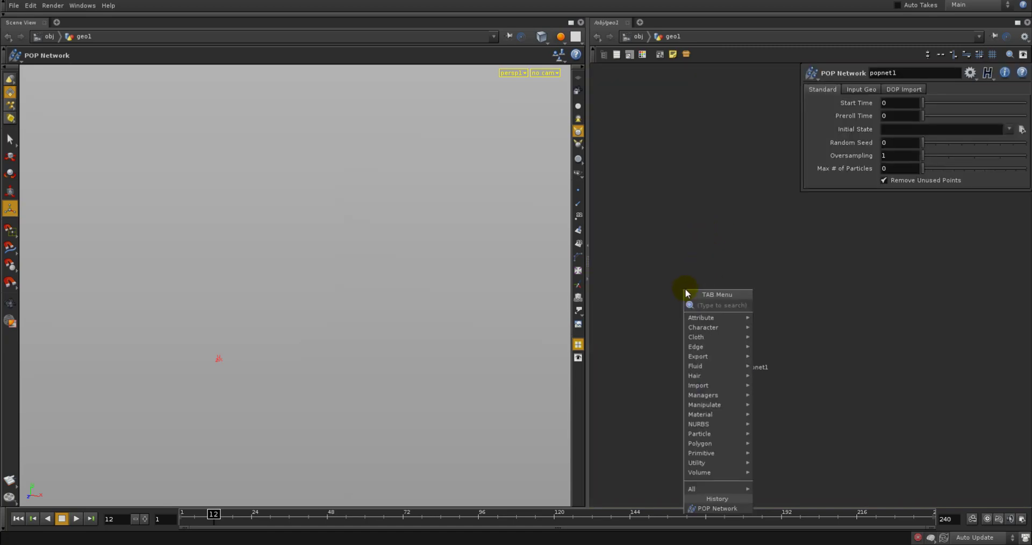
left_click(660, 262)
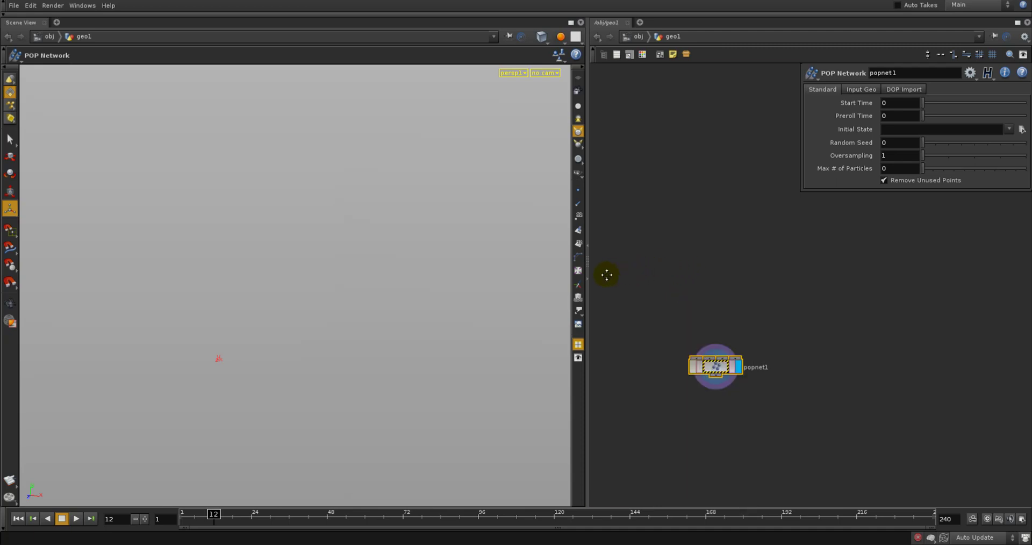
middle_click_drag(606, 274, 611, 269)
key("Tab")
type("o")
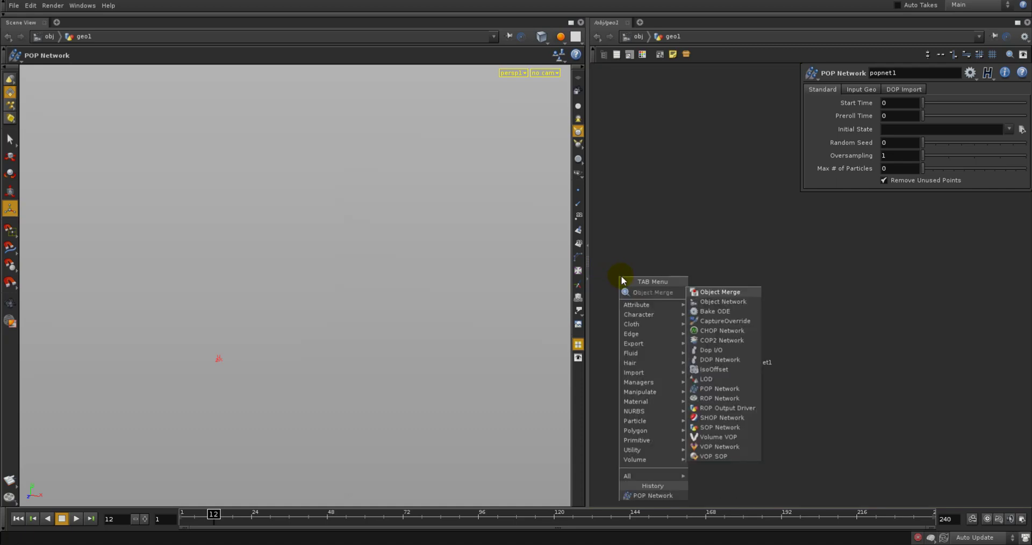
left_click(732, 291)
left_click(666, 290)
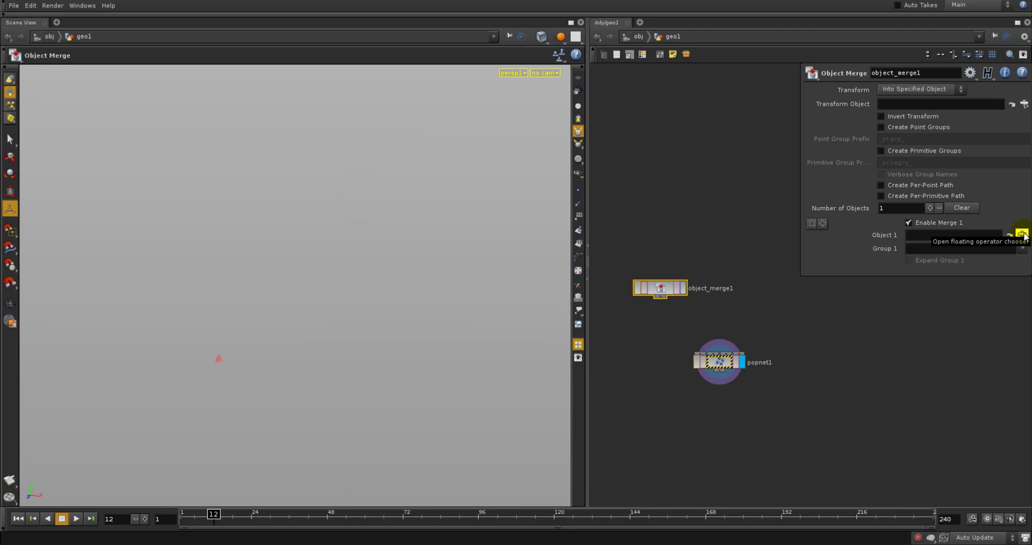
Set Object 1 of the Object Merge to the gun's OUTPUT node, /obj/gun/OUTPUT
left_click(1021, 235)
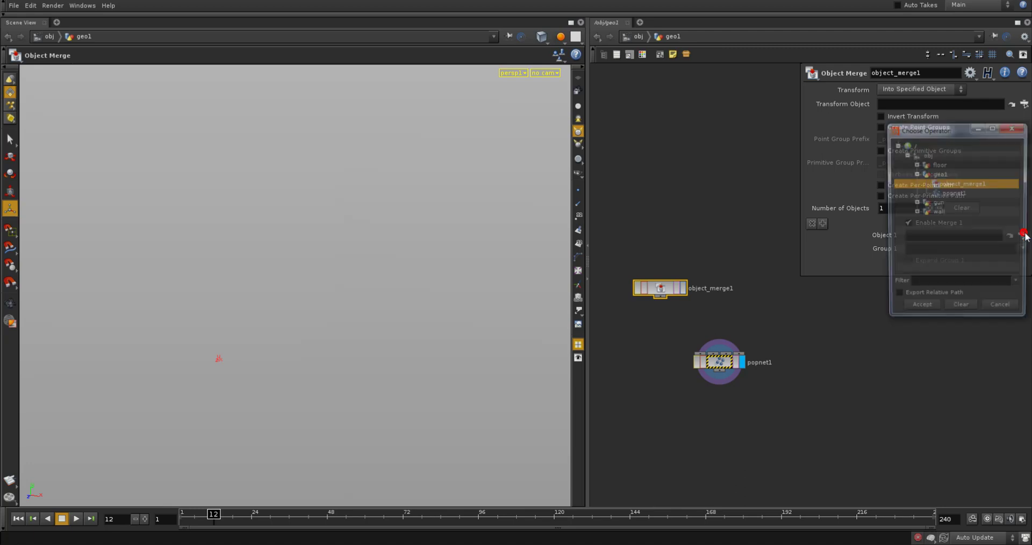
left_click(935, 205)
left_click(915, 204)
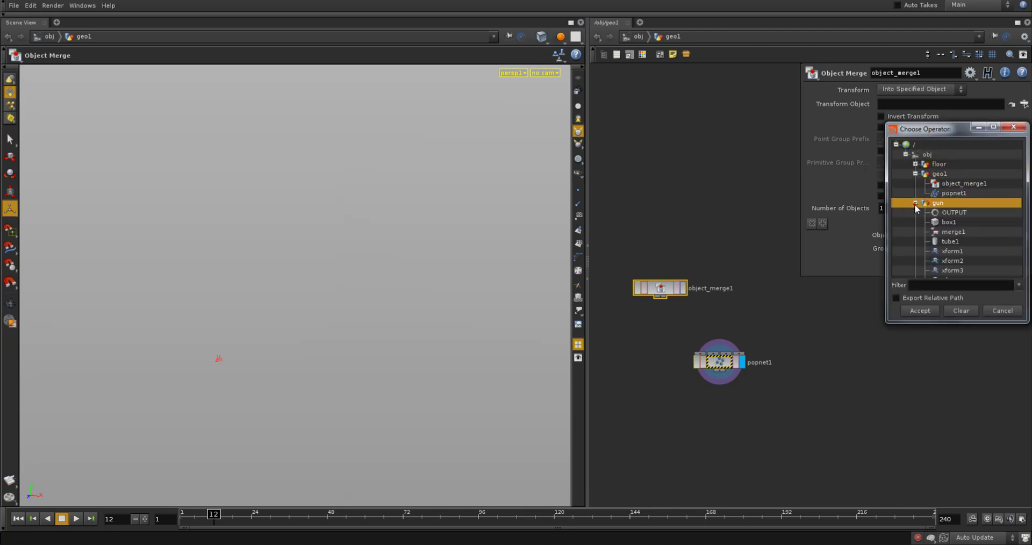
left_click(953, 213)
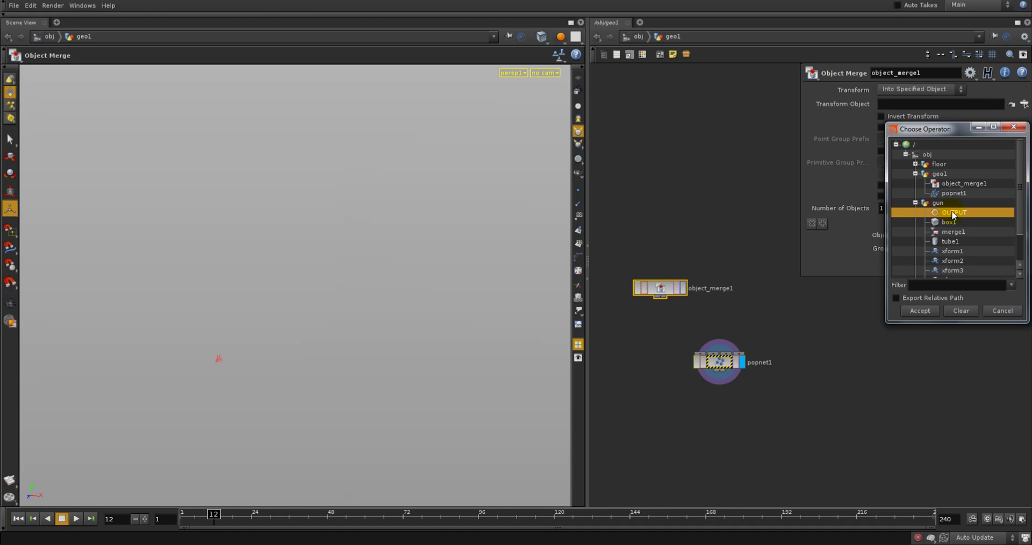
left_click(928, 314)
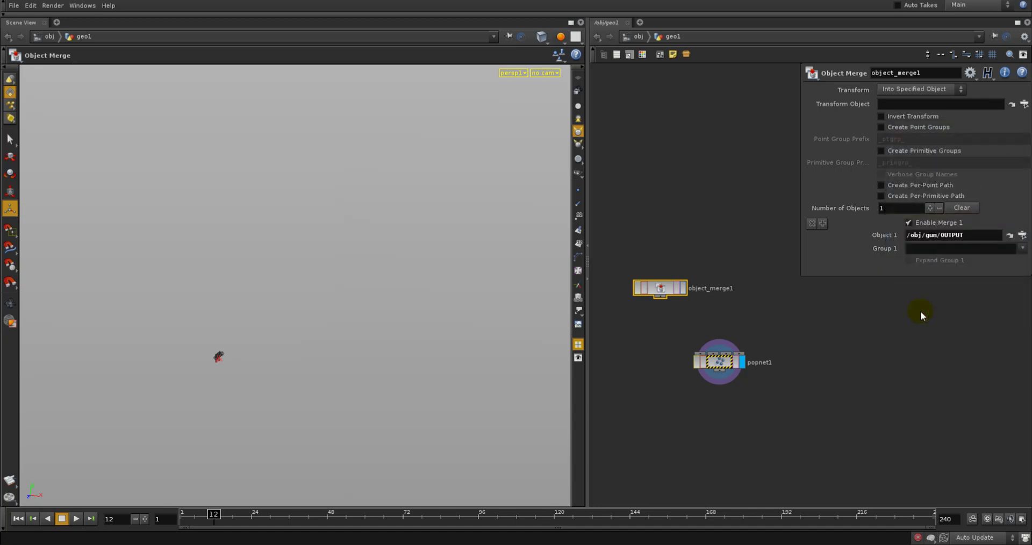
Turn off geo1's display at the object level and select the gun to check its animation around frame 70
mouse_move(311, 522)
left_mouse_down()
mouse_move(386, 465)
mouse_move(406, 433)
mouse_move(359, 458)
mouse_move(309, 463)
mouse_move(371, 461)
mouse_move(482, 382)
left_mouse_up()
left_click(636, 37)
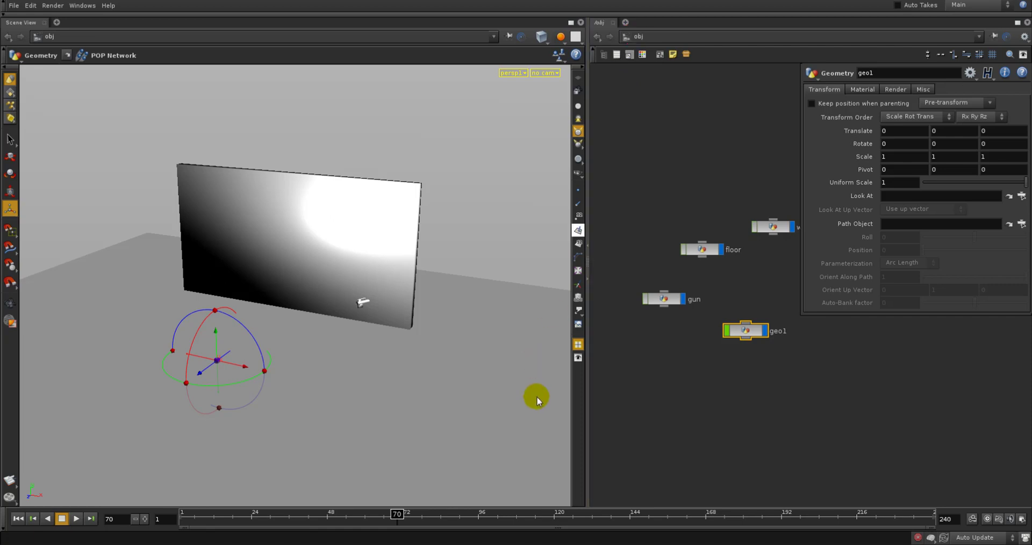
left_click(624, 453)
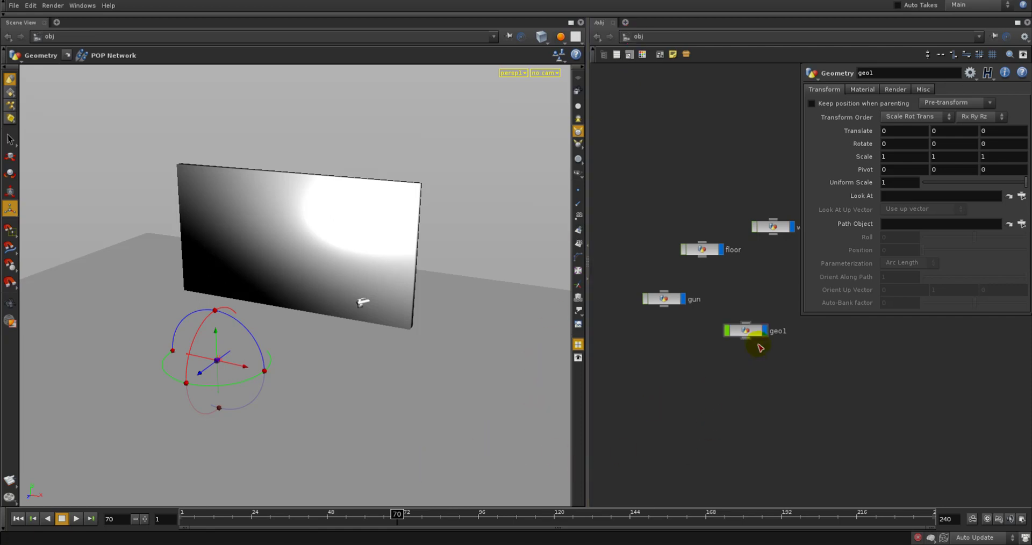
left_click(664, 300)
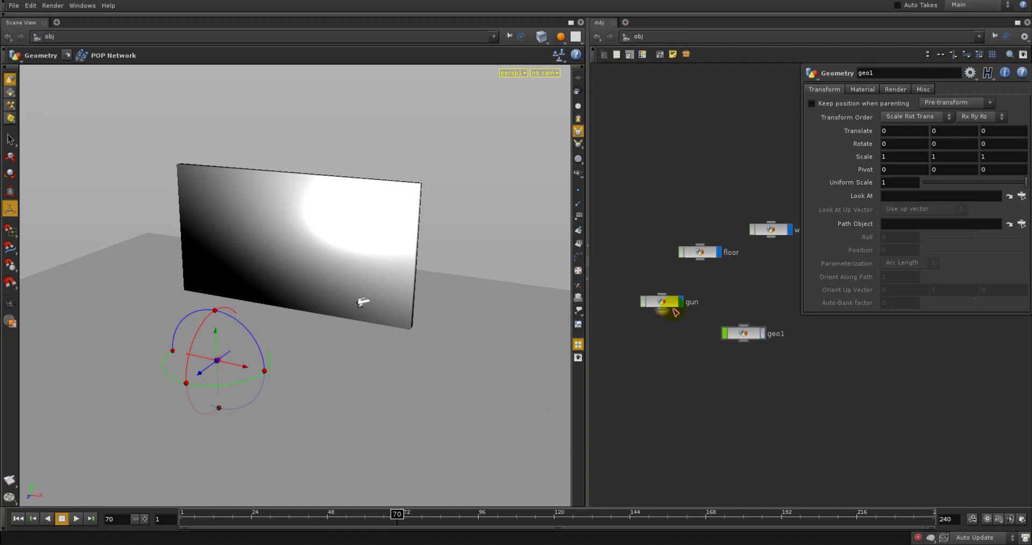
left_click(680, 364)
left_click_drag(383, 514, 344, 506)
left_click_drag(471, 505, 398, 488)
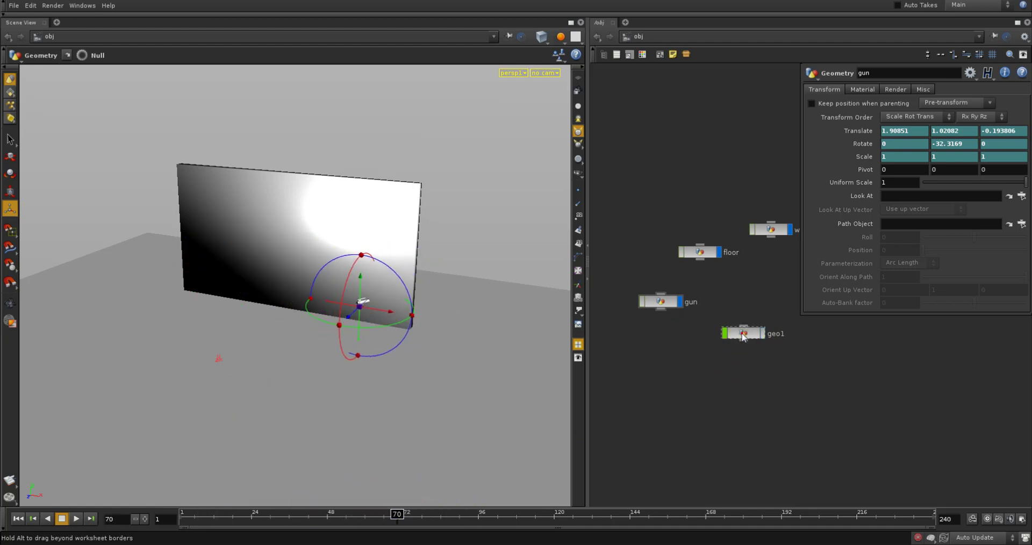
Return inside geo1, display the Object Merge node and scrub the timeline to frame 56
double_click(738, 334)
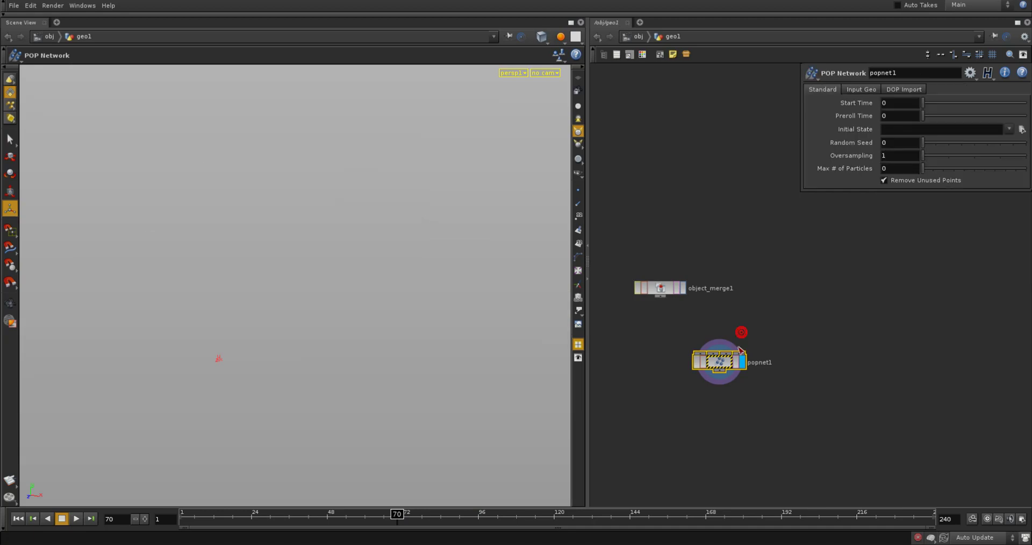
left_click(679, 288)
mouse_move(396, 513)
left_mouse_down()
mouse_move(328, 515)
mouse_move(334, 477)
mouse_move(334, 485)
mouse_move(364, 490)
mouse_move(353, 481)
left_mouse_up()
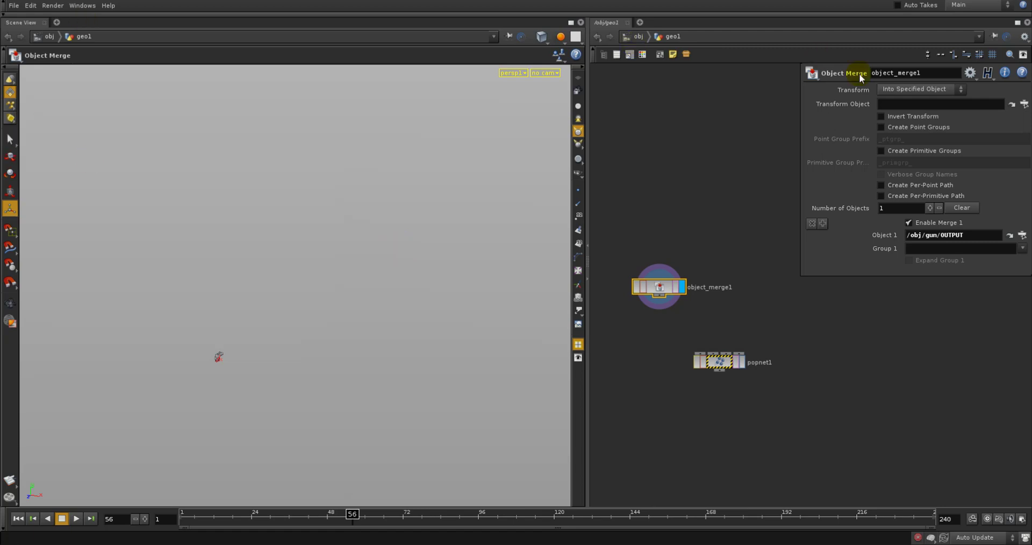
Set the Object Merge's Transform to Into This Object and compare the gun's position with the object-level scene
left_click(899, 91)
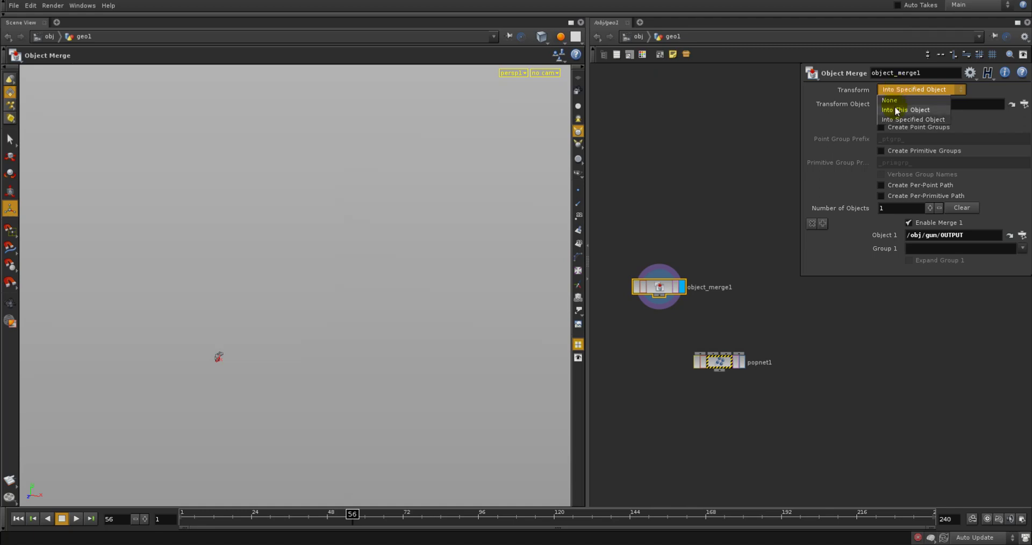
left_click(897, 110)
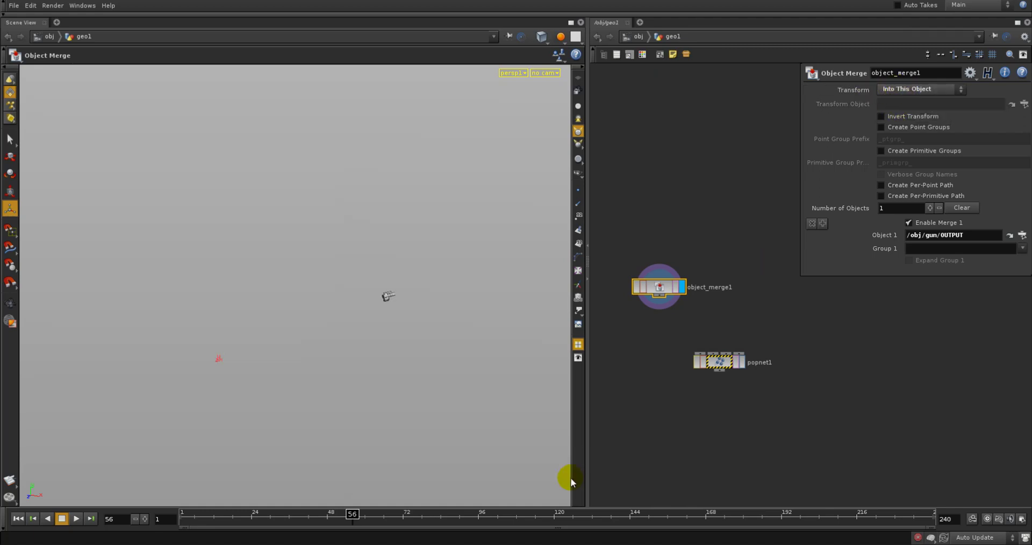
left_click(633, 41)
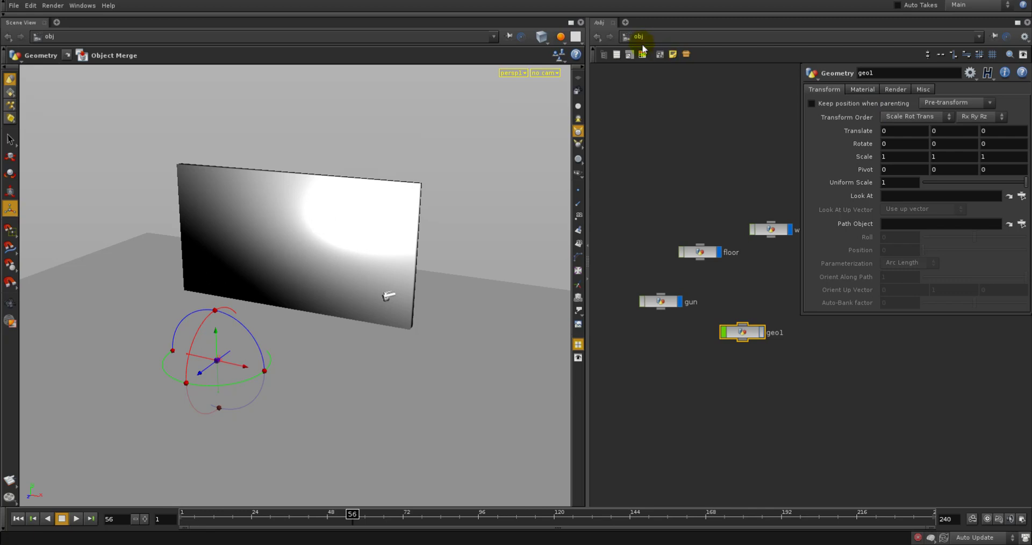
left_click(596, 36)
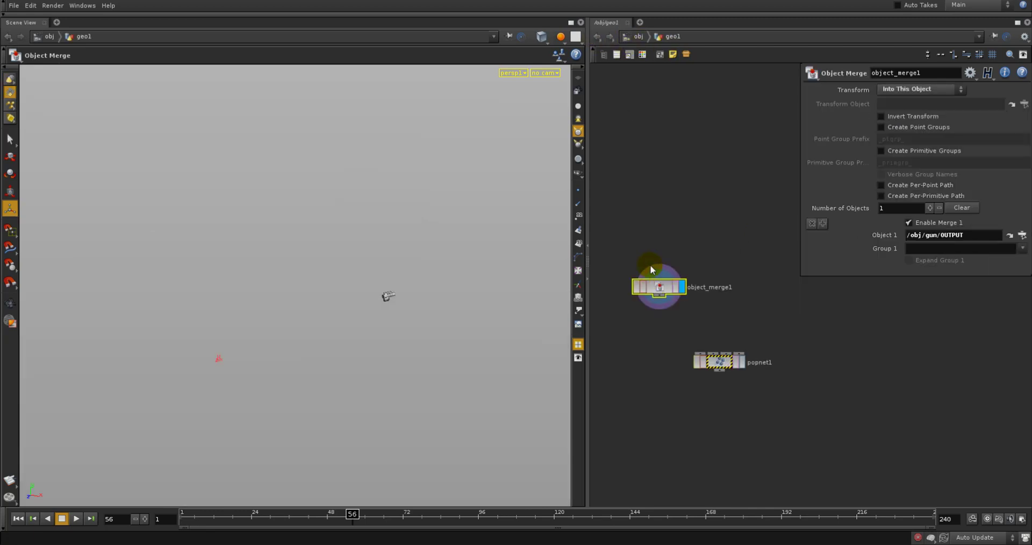
Set the Object Merge's Transform to Into Specified Object with "." as the Transform Object, and scrub the timeline to frame 84
left_click_drag(659, 291, 659, 289)
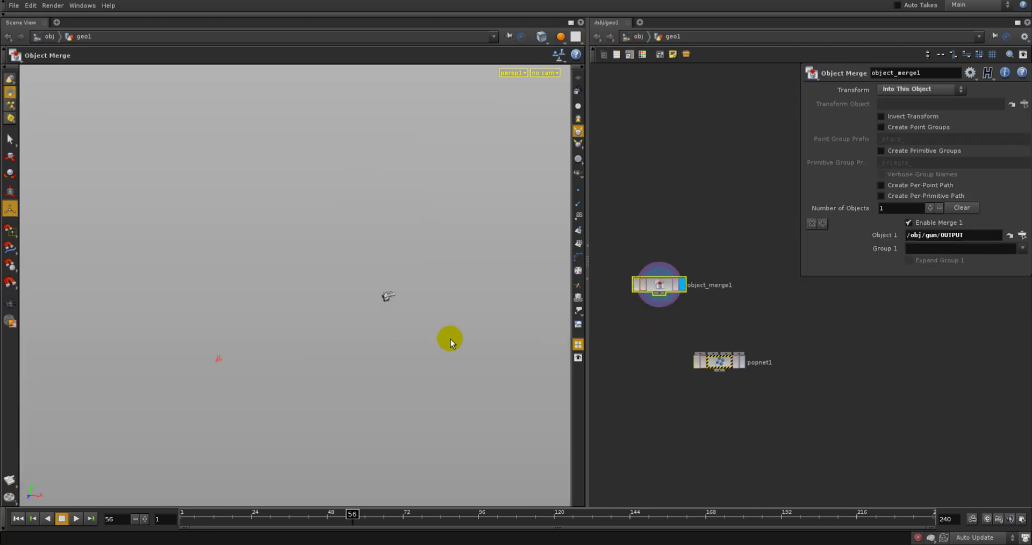
left_click_drag(386, 508, 453, 479)
left_click(928, 88)
left_click(921, 119)
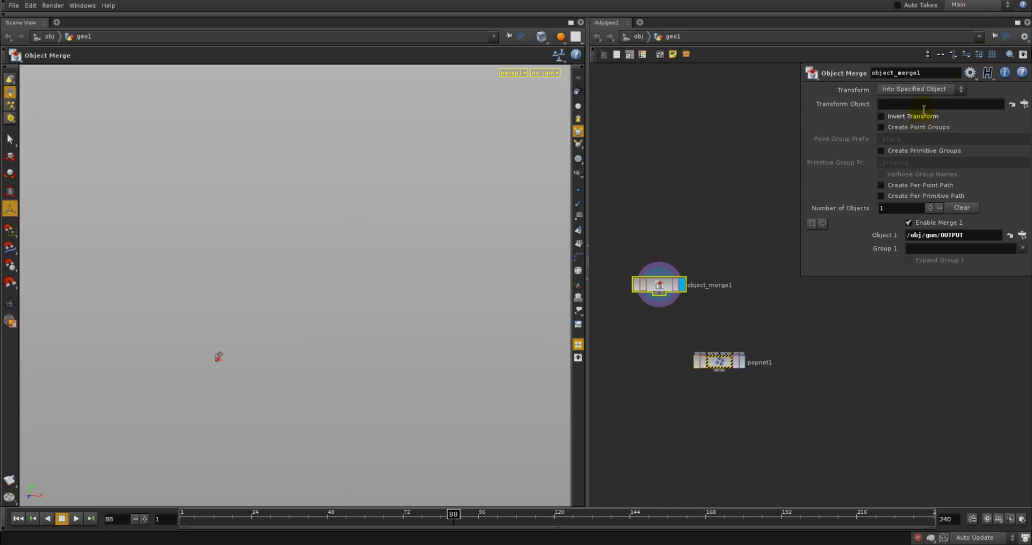
left_click(924, 105)
type(".")
key("Return")
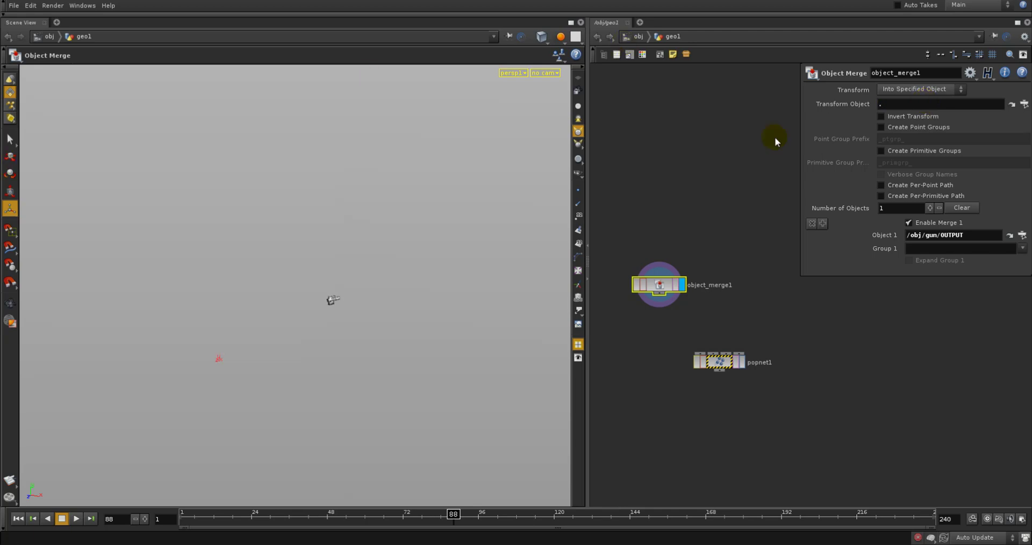
left_click_drag(388, 522, 438, 486)
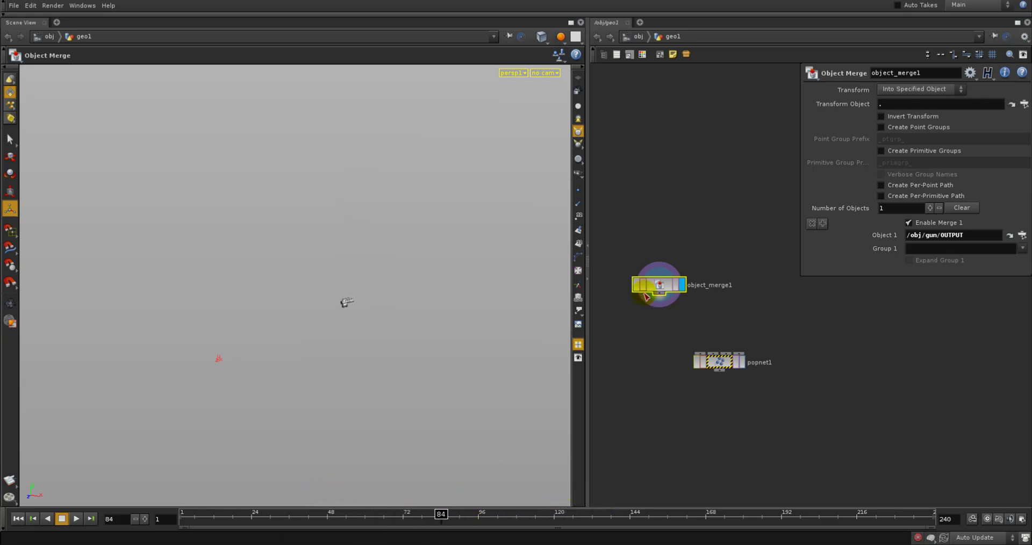
Reposition the Object Merge node slightly and try its Transform as Into This Object
left_click_drag(689, 293, 685, 273)
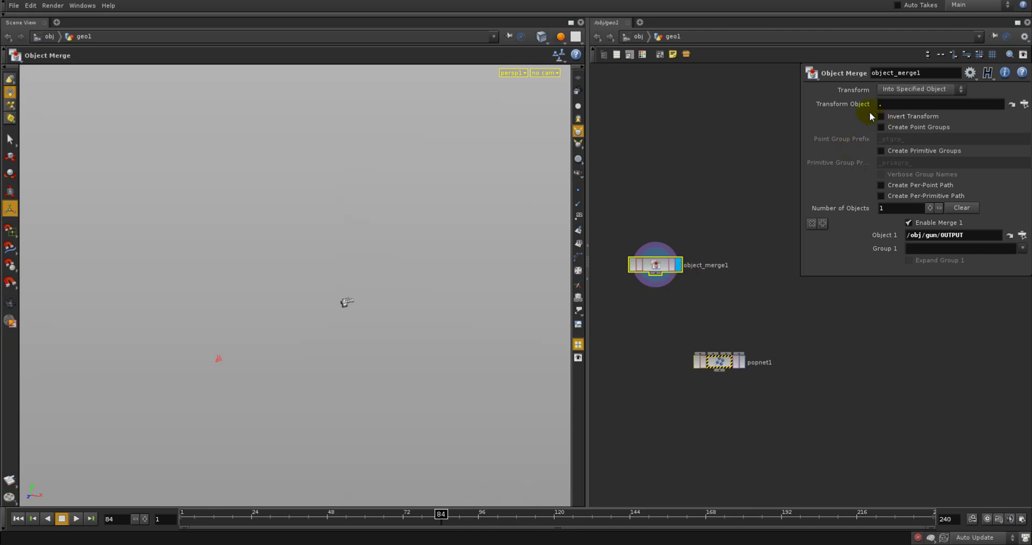
left_click(918, 89)
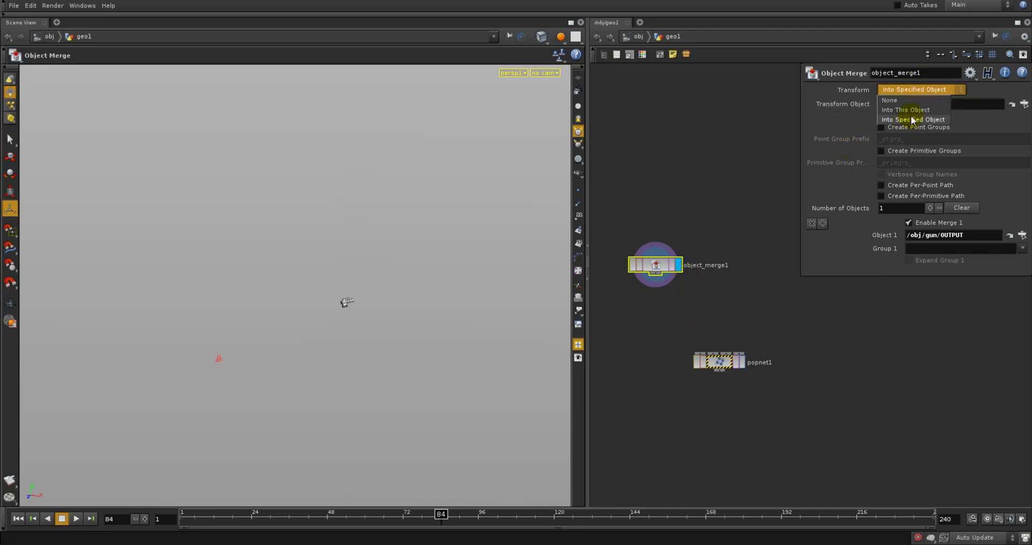
left_click(446, 349)
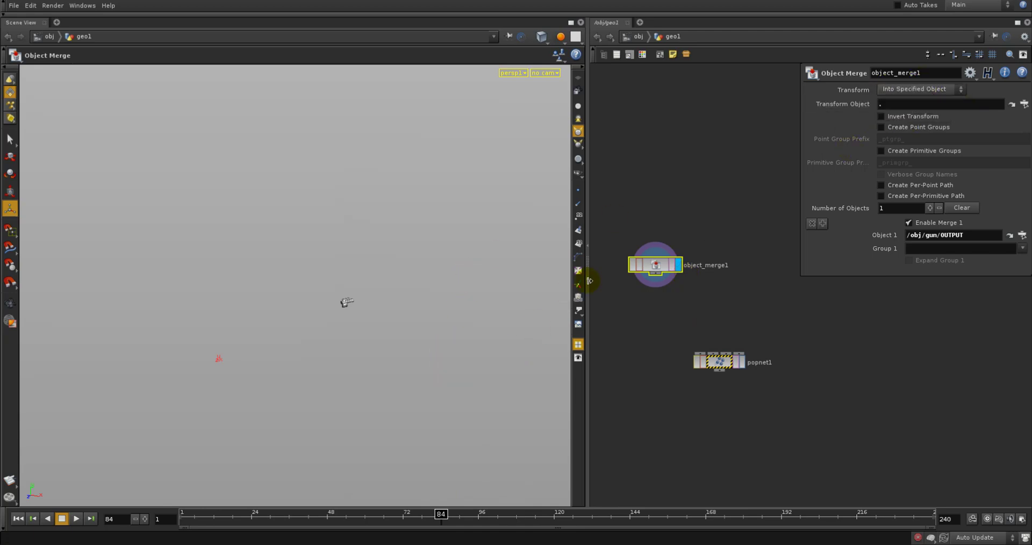
left_click(917, 90)
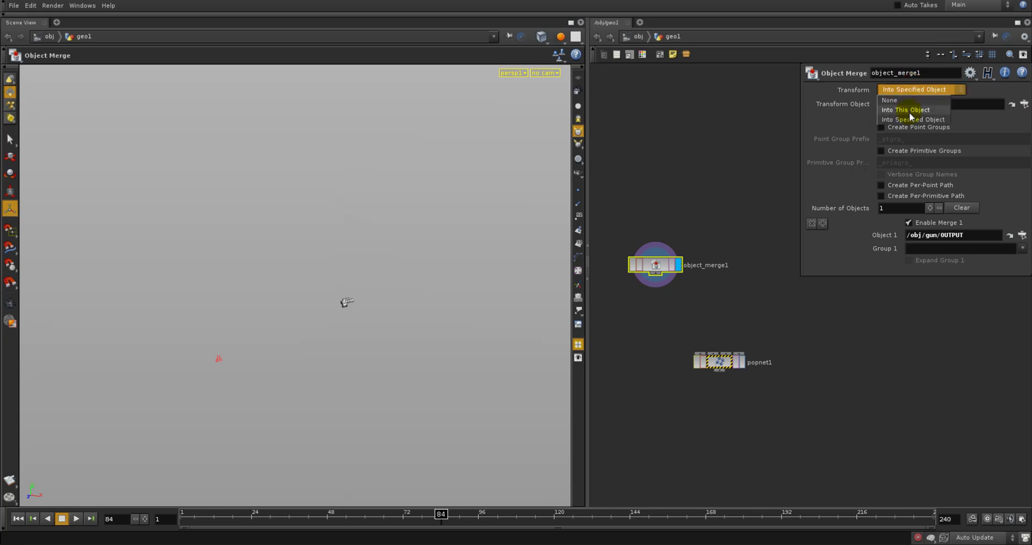
left_click(911, 111)
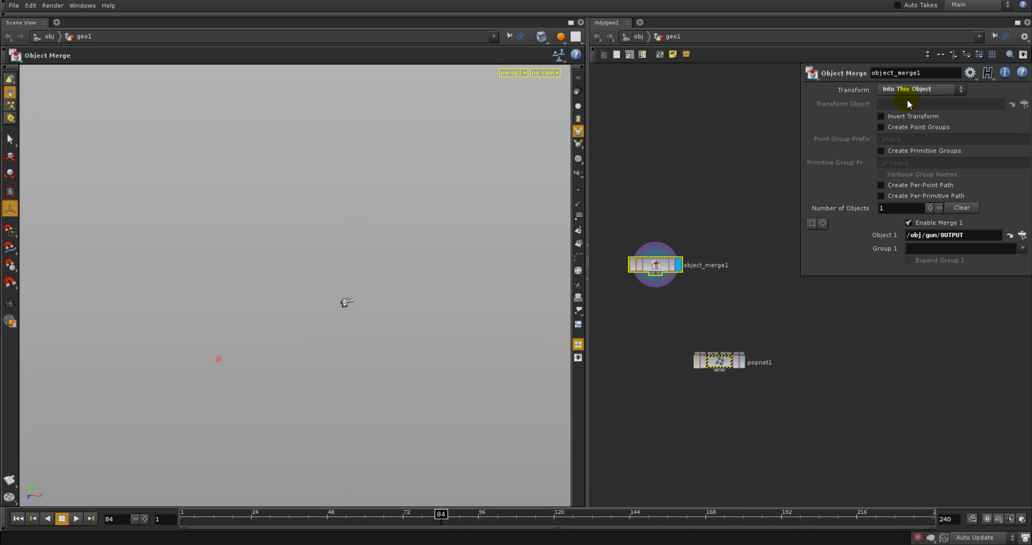
Return Transform to Into Specified Object and try /obj/ and ../.. as the Transform Object
left_click(917, 91)
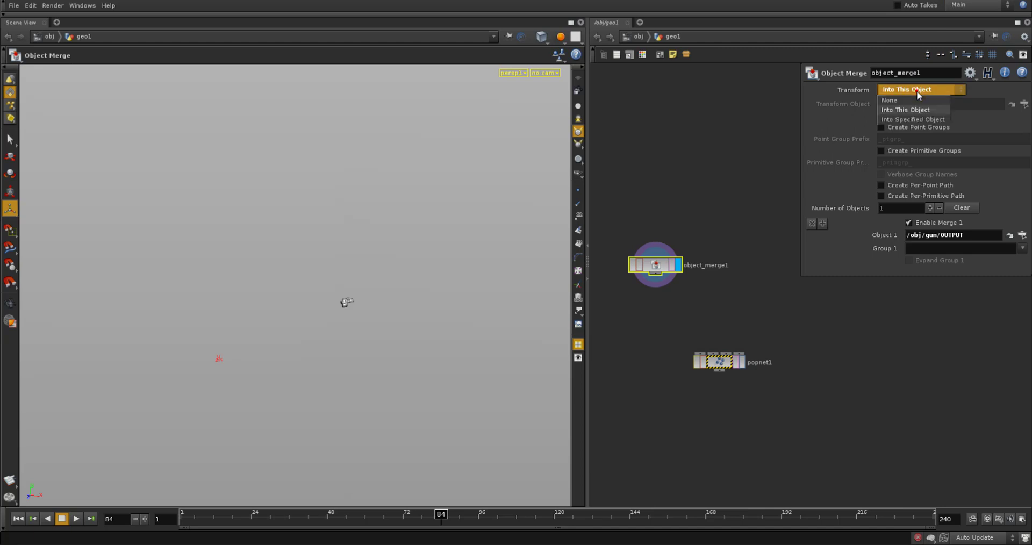
left_click(918, 120)
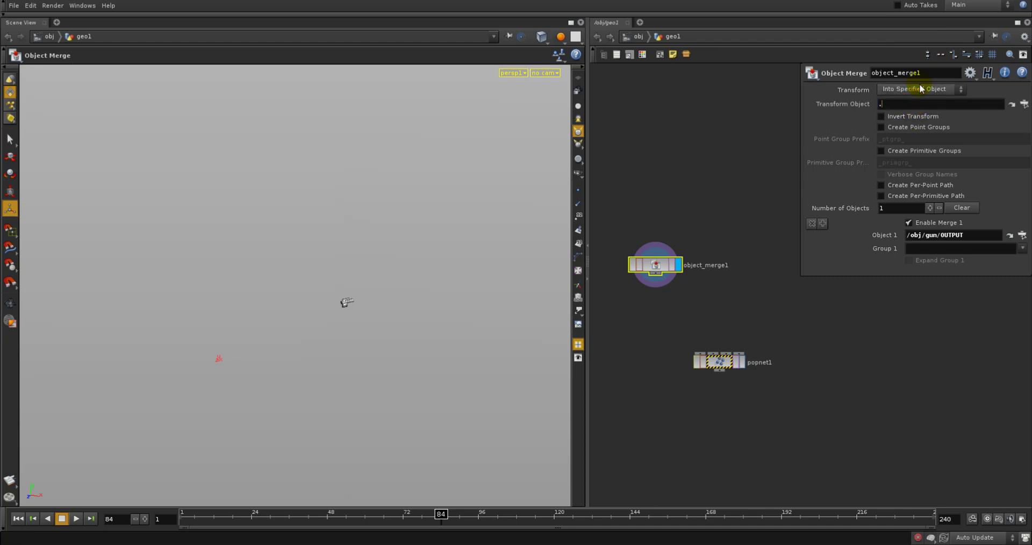
key("BackSpace")
type("/obj/")
left_click(908, 95)
left_click(979, 101)
left_click(979, 104)
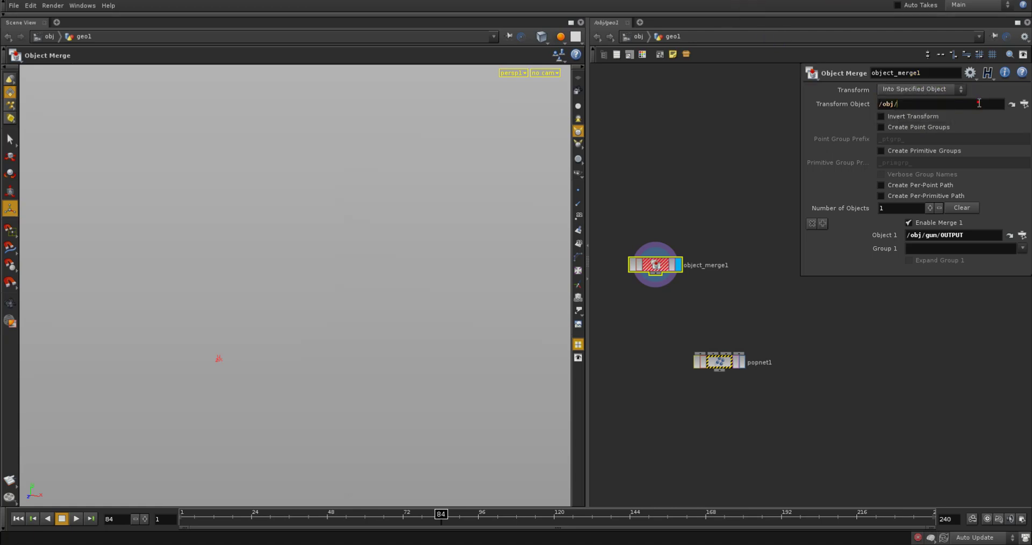
key("BackSpace")
double_click(923, 107)
type("../..")
Set the Transform Object back to "." and scrub the timeline to frame 106 to check the gun's motion
double_click(918, 105)
type(".")
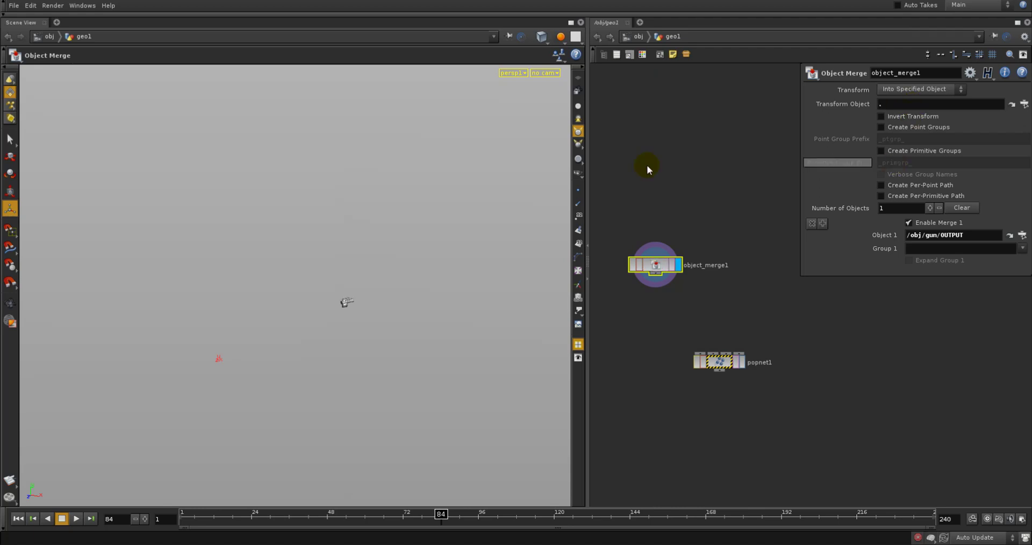
left_click_drag(387, 516, 510, 479)
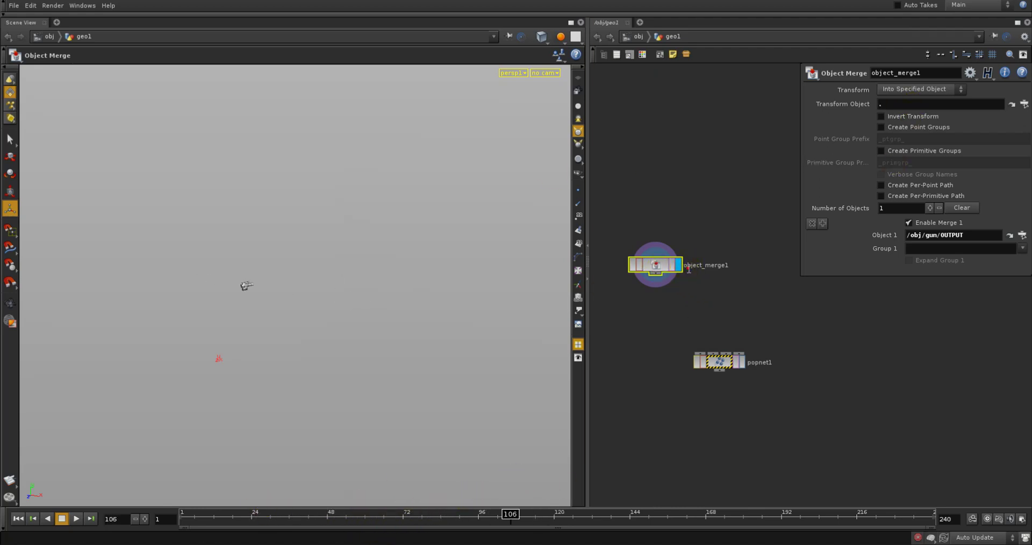
Rename the Object Merge node merge_gun
double_click(691, 265)
type("merge_gun")
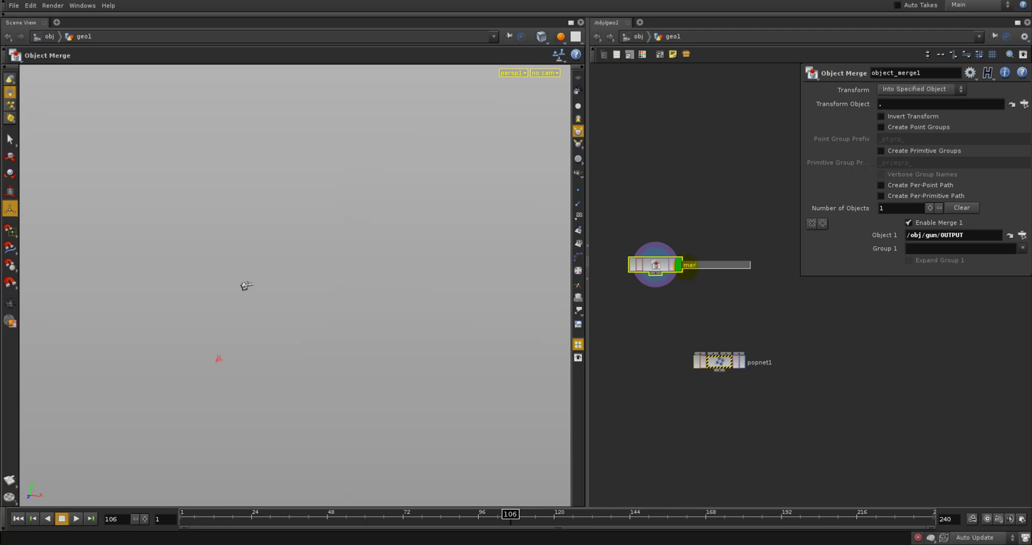
key("Return")
Frame the merged gun up close in the viewport to examine its barrel end, and scrub the timeline to frame 104
left_click(533, 261)
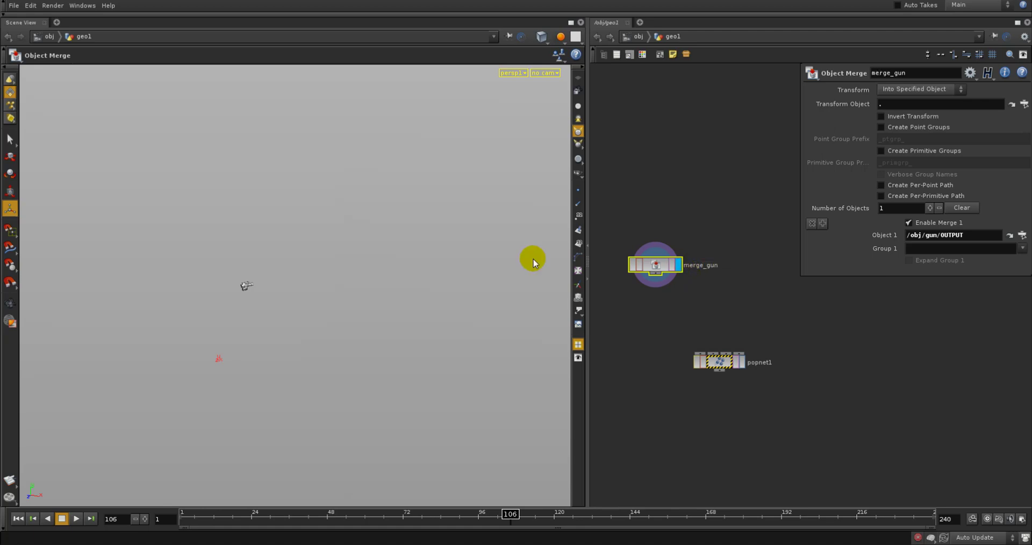
right_click(256, 289)
left_click(233, 290)
key("Escape")
left_click_drag(257, 317, 266, 328)
key("g")
left_click_drag(362, 326, 303, 356)
right_click_drag(304, 355, 401, 330)
left_click_drag(401, 330, 447, 316)
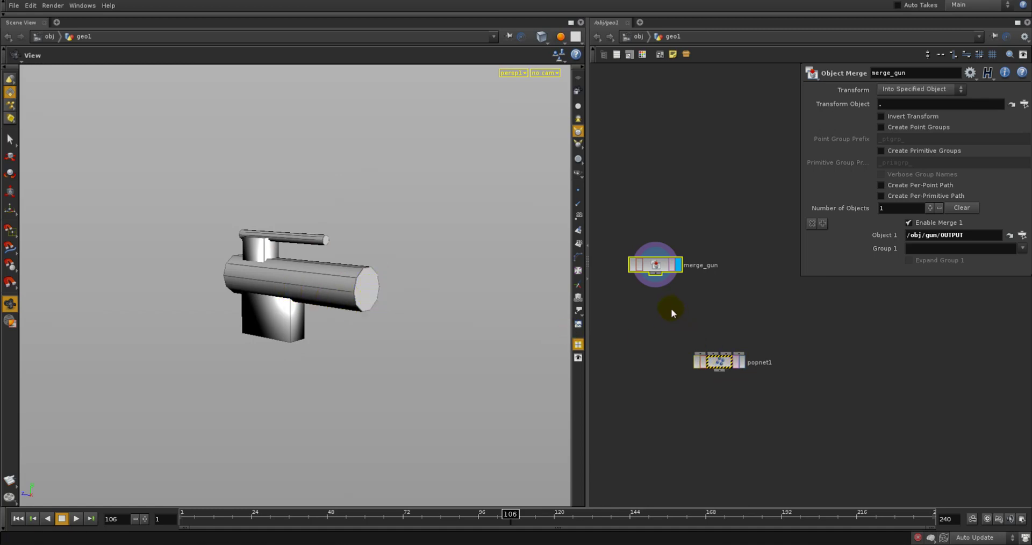
middle_click_drag(671, 308, 670, 313)
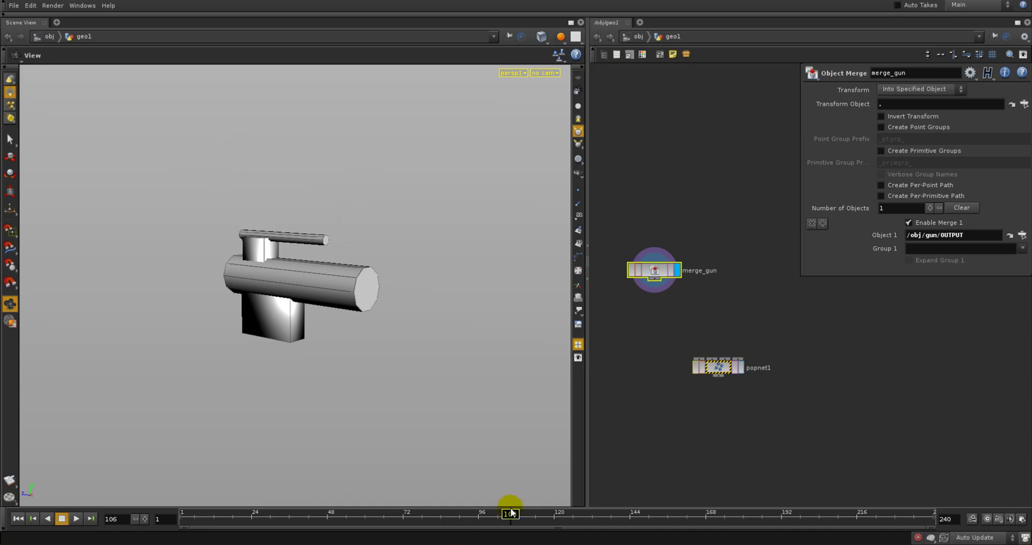
mouse_move(509, 518)
left_mouse_down()
mouse_move(468, 517)
mouse_move(515, 517)
mouse_move(503, 517)
left_mouse_up()
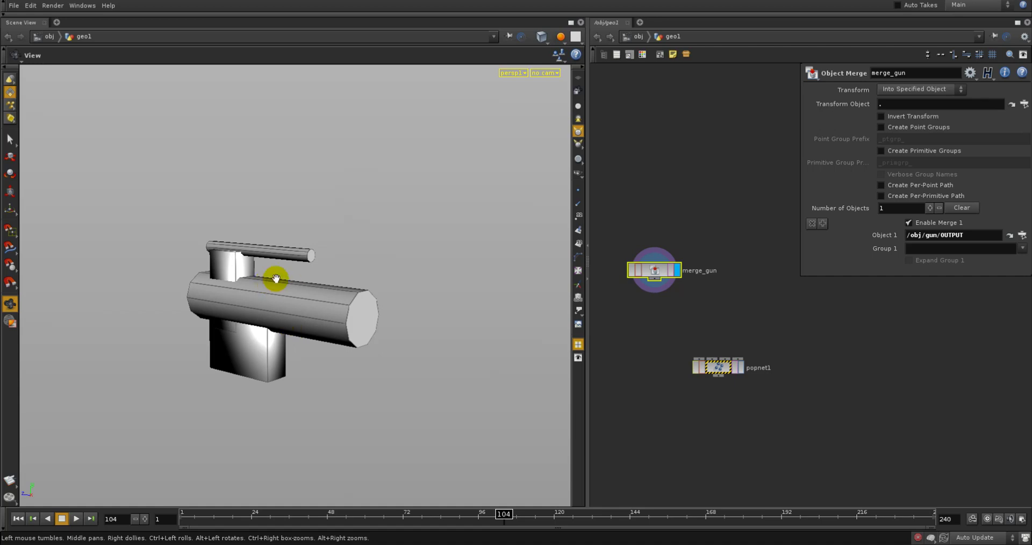
Try deleting the barrel's front end face with the viewport Delete (Attribute) tool, and remove the resulting Delete node
left_click(653, 279)
key("Tab")
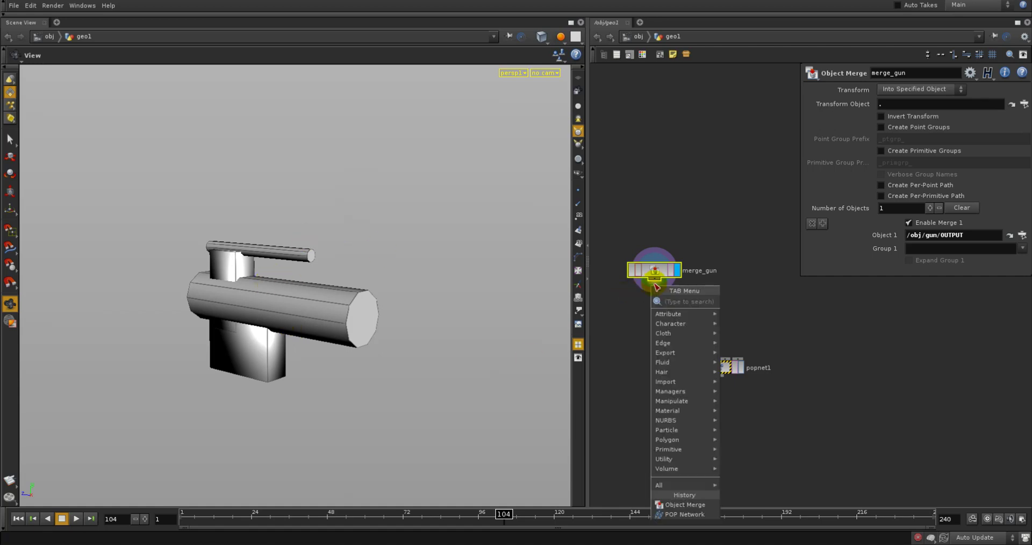
left_click(635, 305)
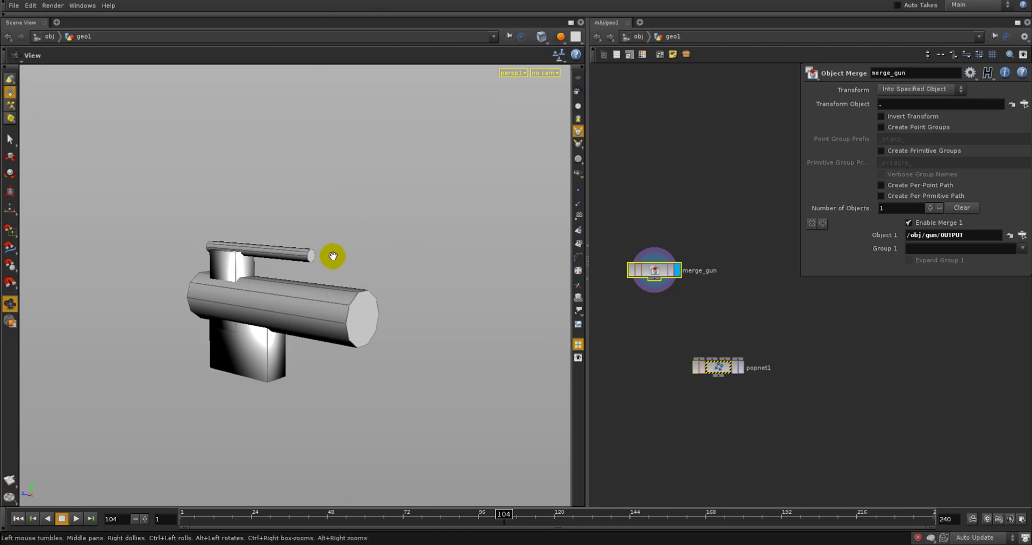
key("Tab")
type("de")
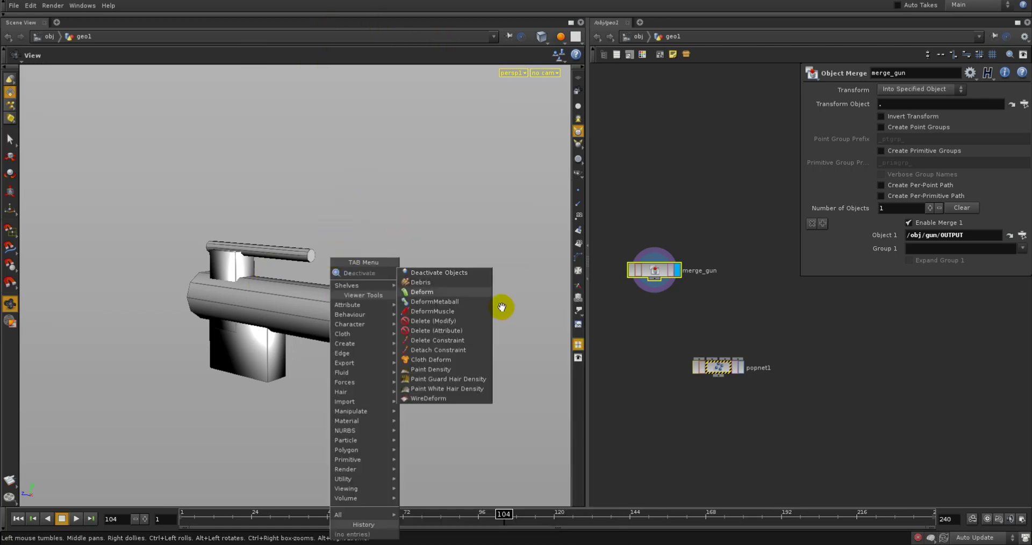
left_click(446, 331)
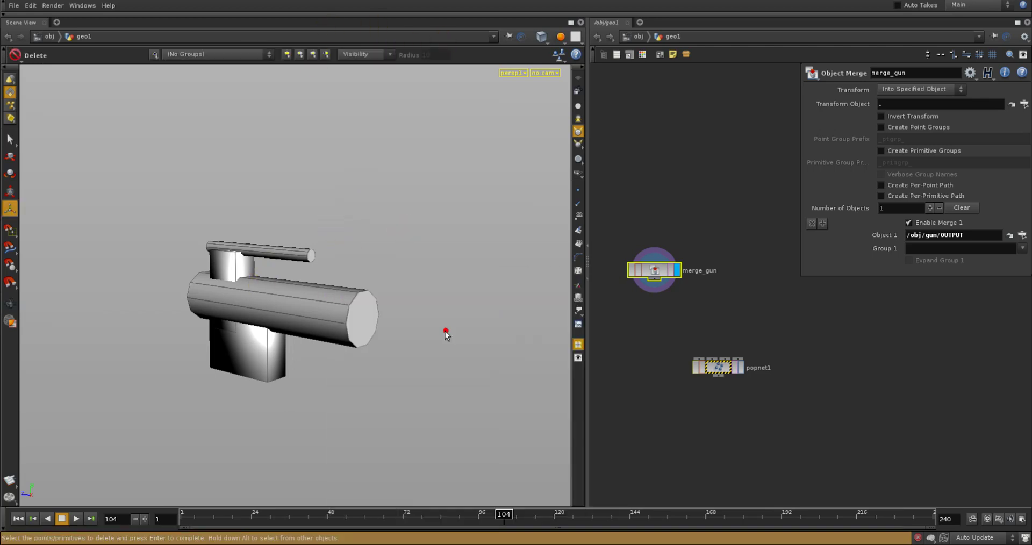
left_click(367, 317)
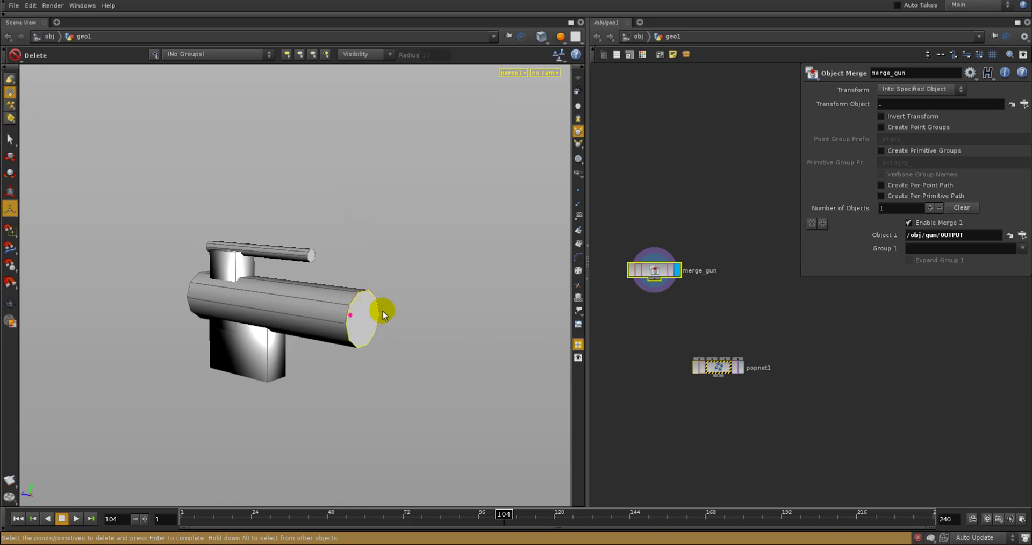
key("Return")
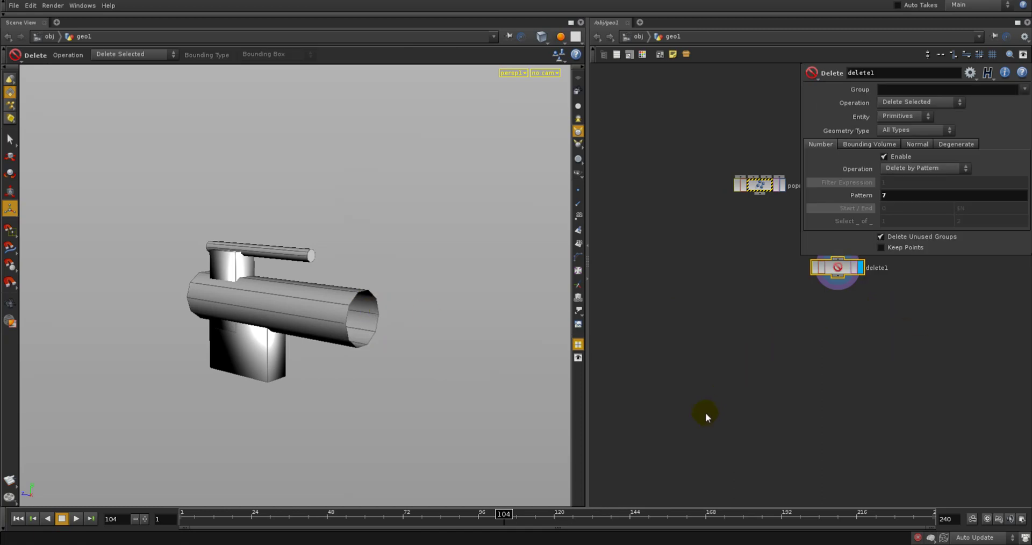
key("h")
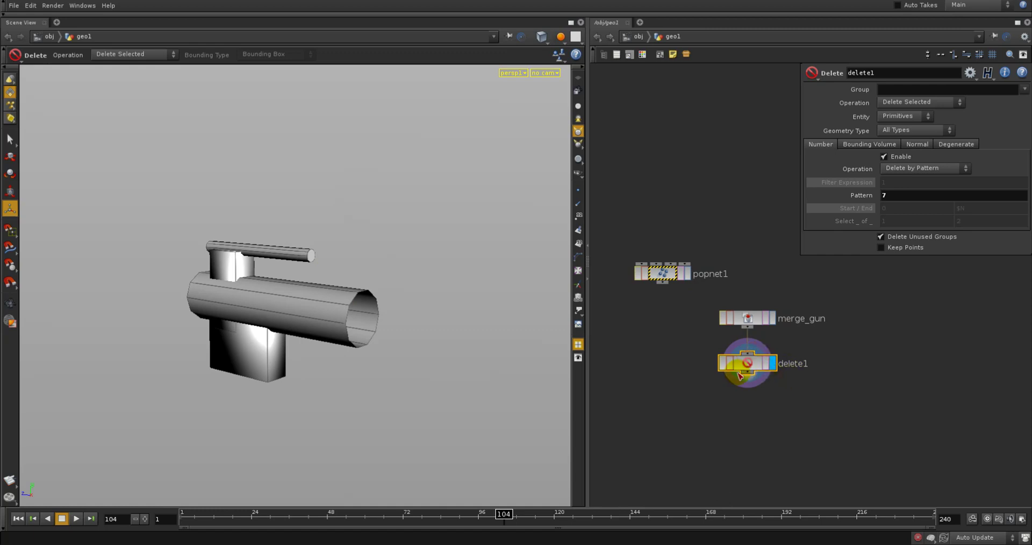
key("Delete")
Add a Delete node below merge_gun, display it, and apply a deletion to the barrel's front end face picked in the viewport
key("Tab")
type("Deform")
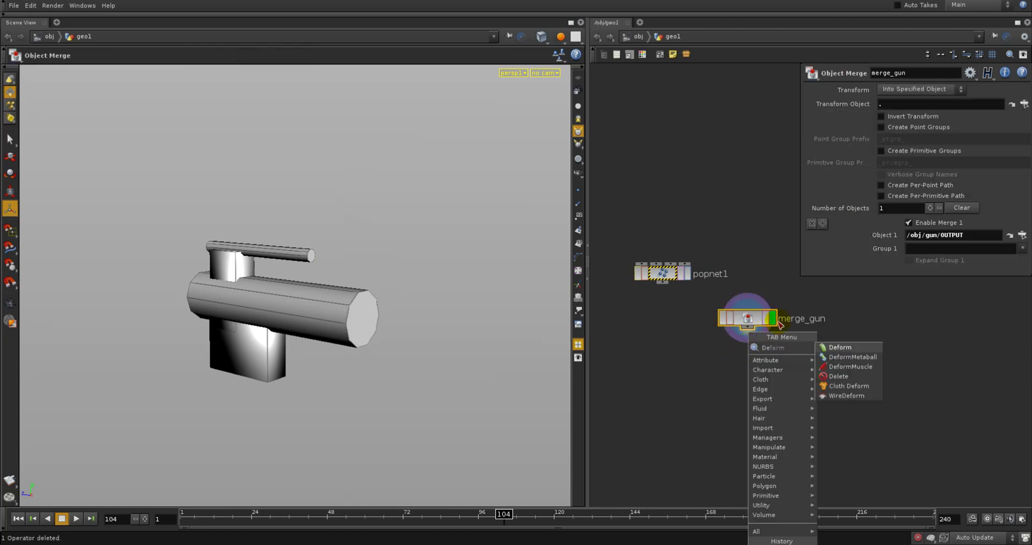
left_click(849, 377)
left_click(721, 396)
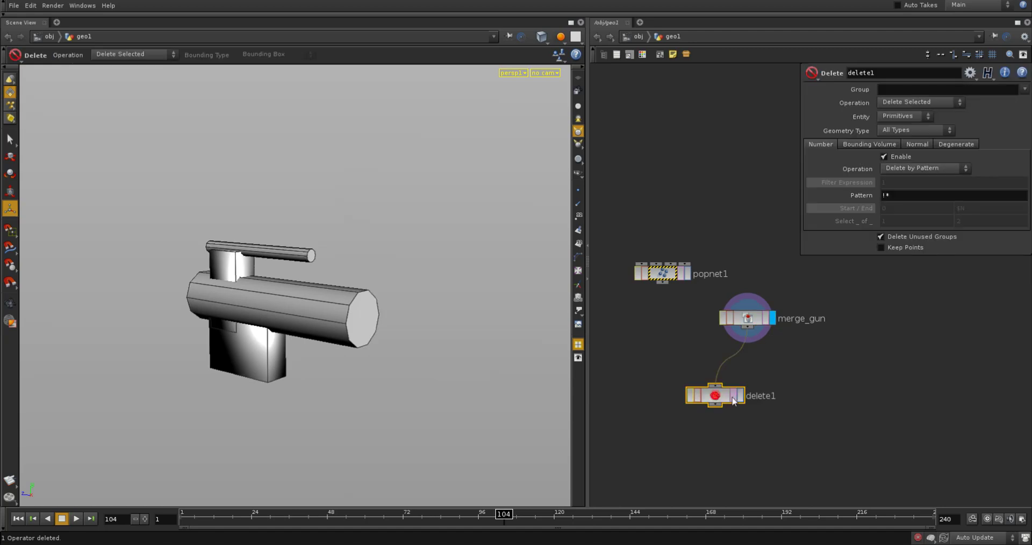
left_click(726, 396)
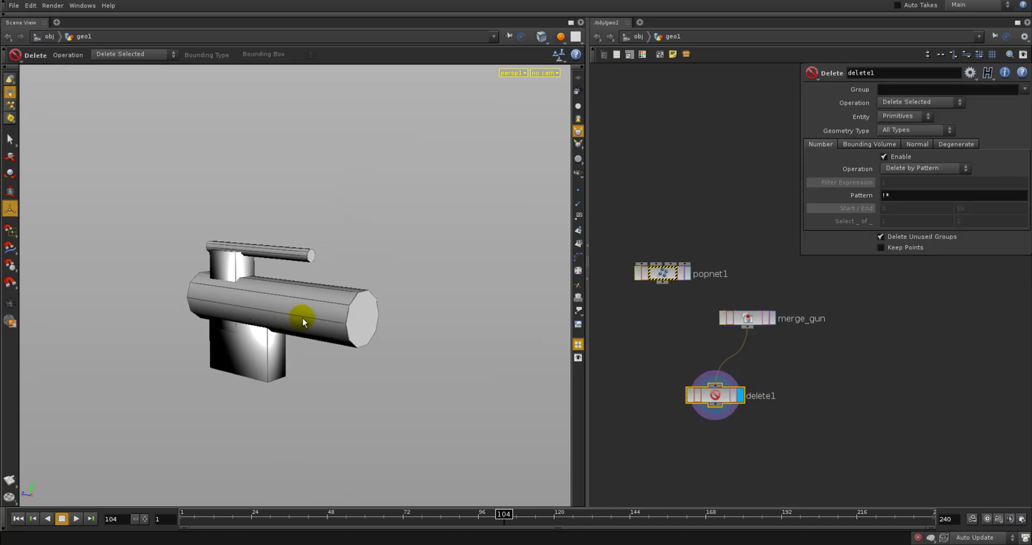
key("s")
left_click(363, 319)
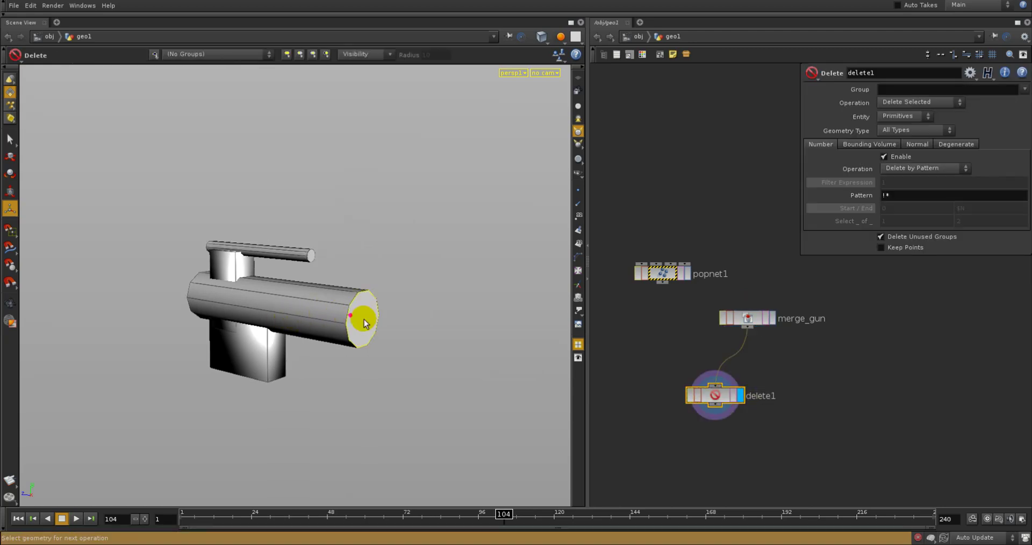
key("Return")
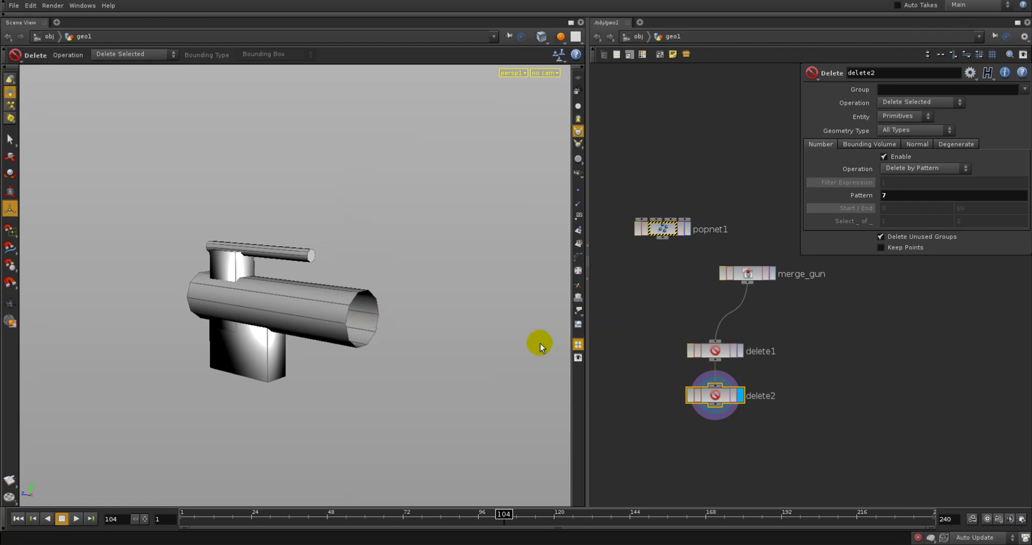
Remove the redundant delete1 node and place delete2 directly beneath merge_gun
left_click(715, 351)
key("Delete")
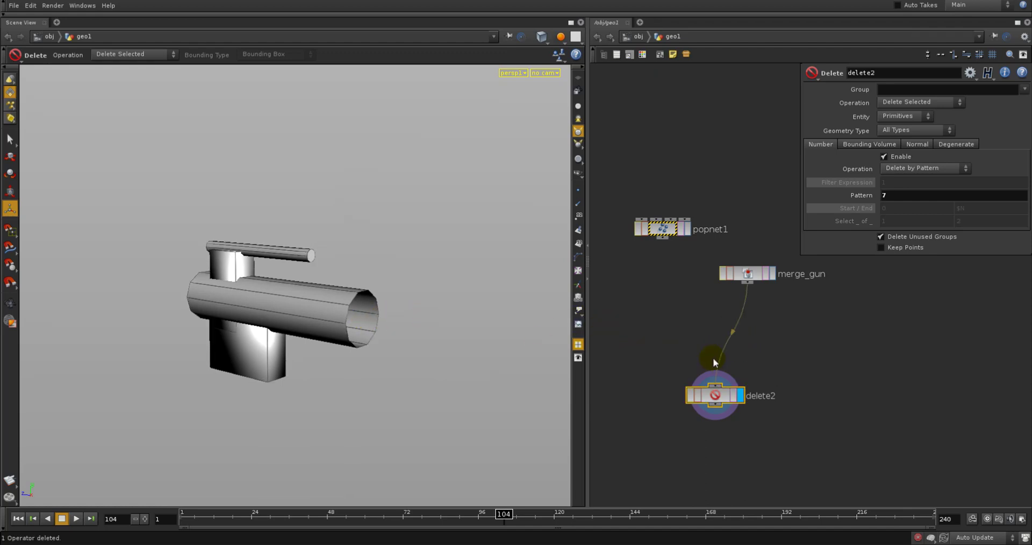
left_click_drag(716, 406, 731, 343)
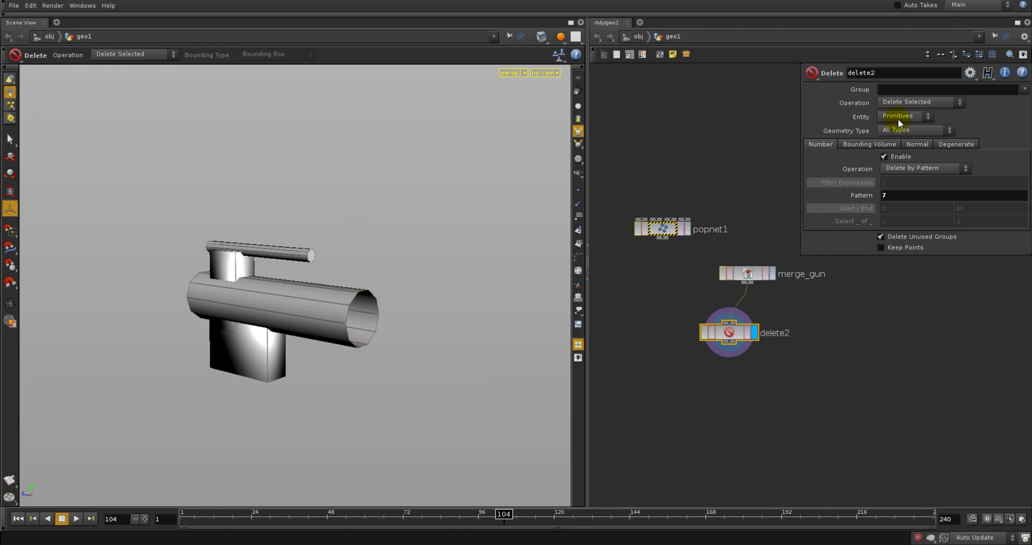
Set delete2's Operation to Delete Non-Selected to keep only the barrel's end face, and display and select merge_gun
left_click(901, 103)
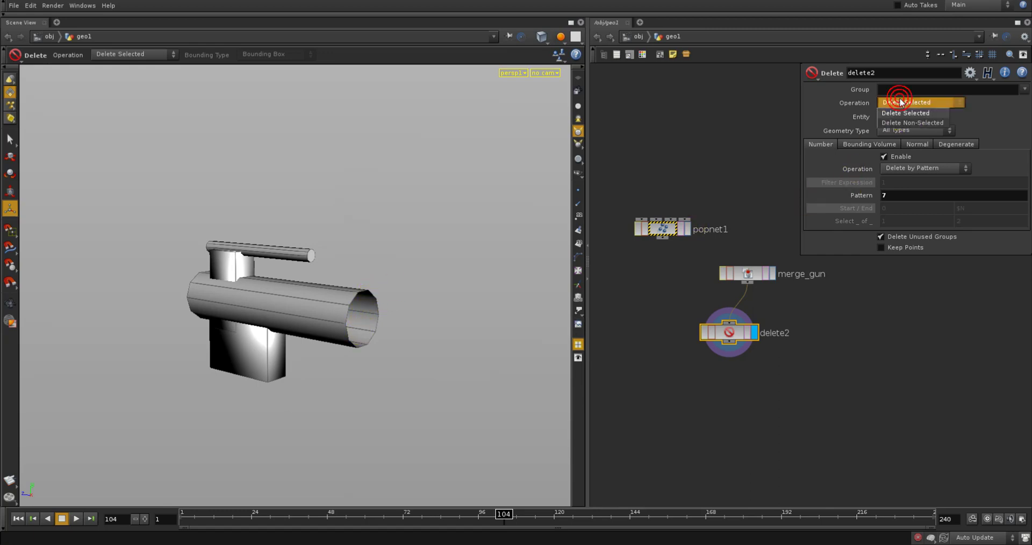
left_click(895, 122)
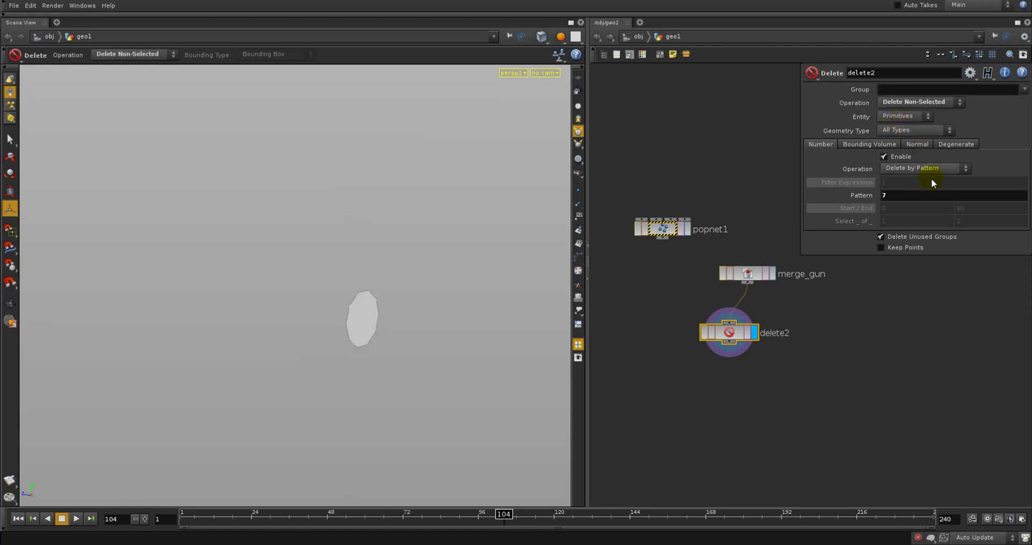
left_click(772, 273)
left_click(750, 274)
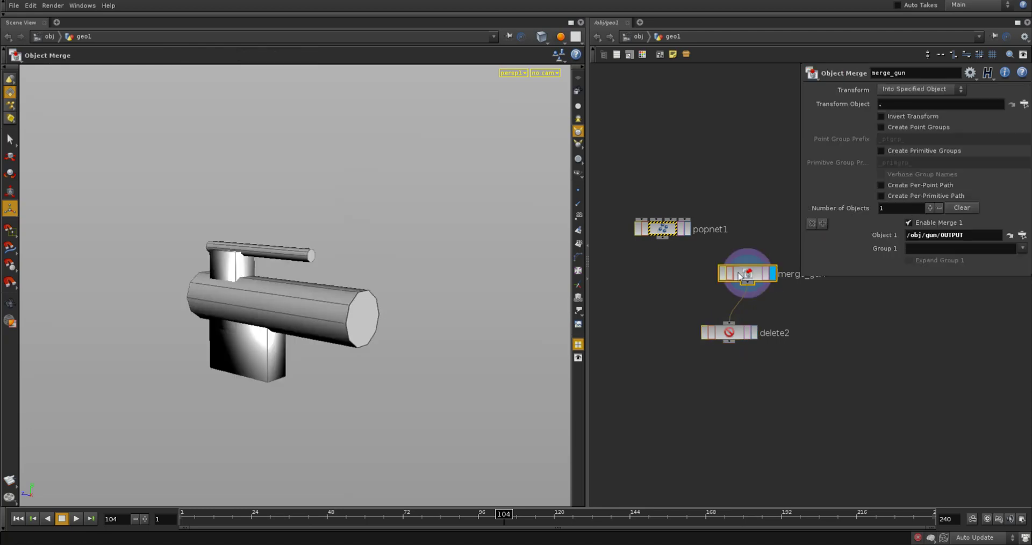
Check the primitive numbers on the merged gun in the viewport, and display and select delete2
left_click(579, 243)
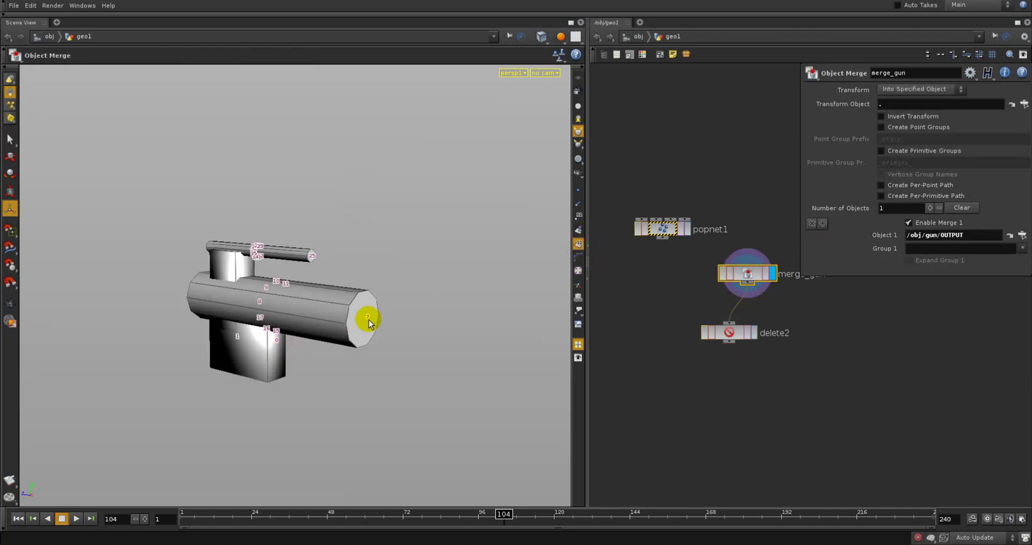
left_click(582, 244)
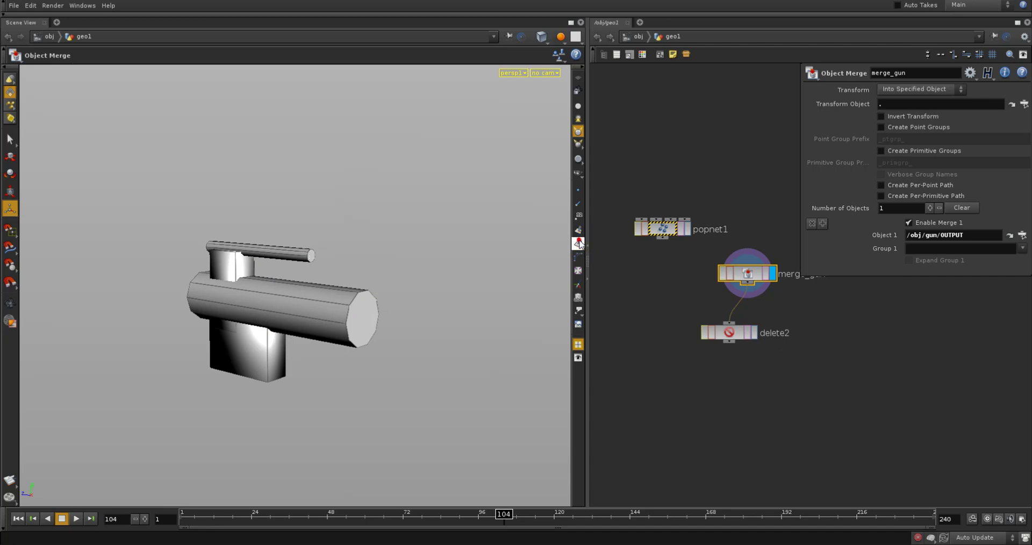
left_click(755, 333)
left_click(725, 333)
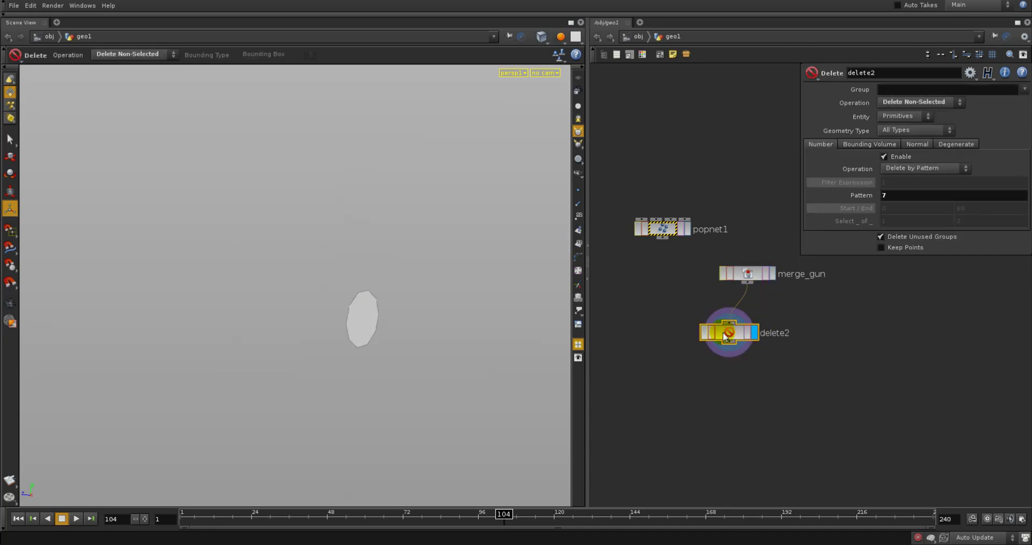
Show the point normals on the isolated barrel face and scrub to frame 127 to examine their direction
left_click(579, 208)
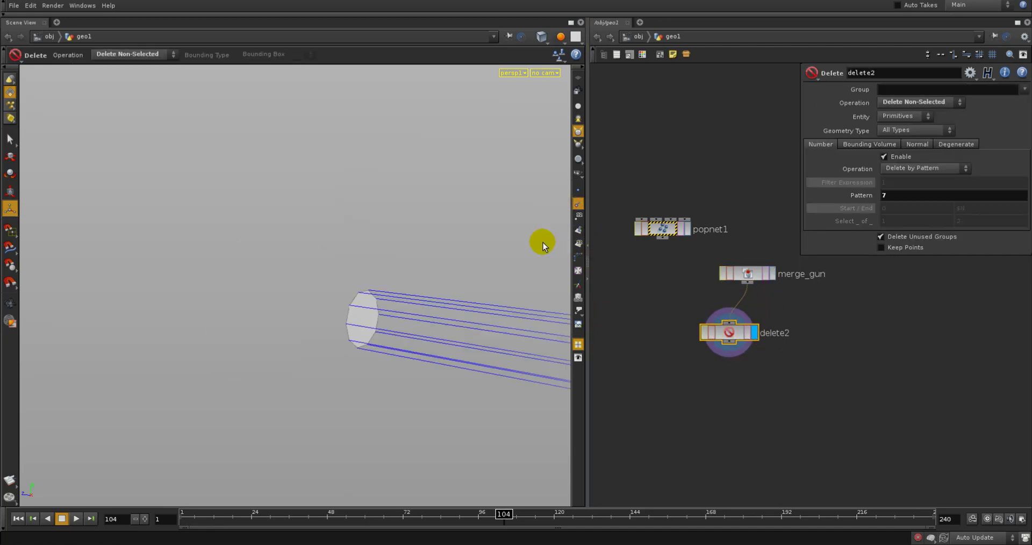
key("Escape")
right_click_drag(447, 314, 290, 336)
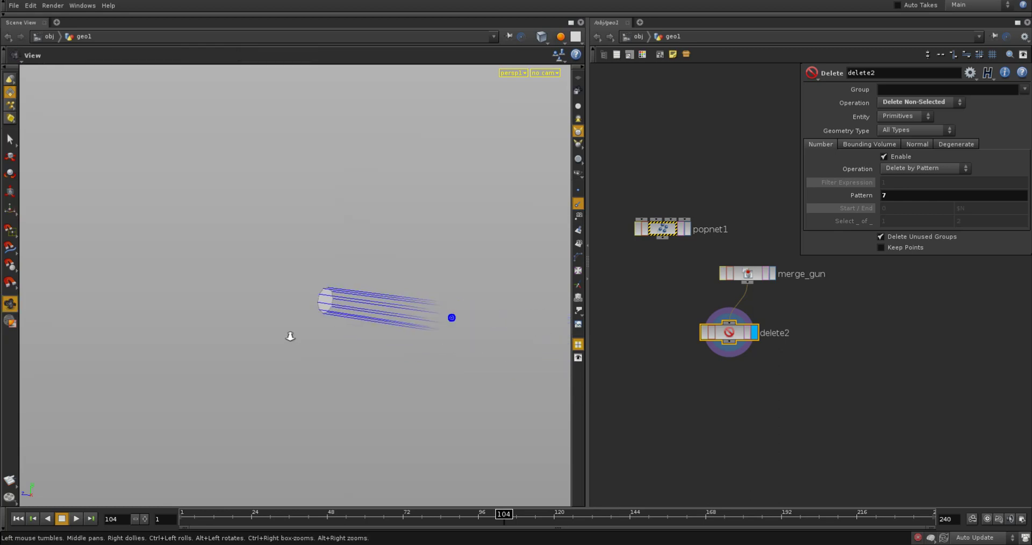
left_click_drag(291, 337, 318, 337)
left_click_drag(508, 515, 575, 463)
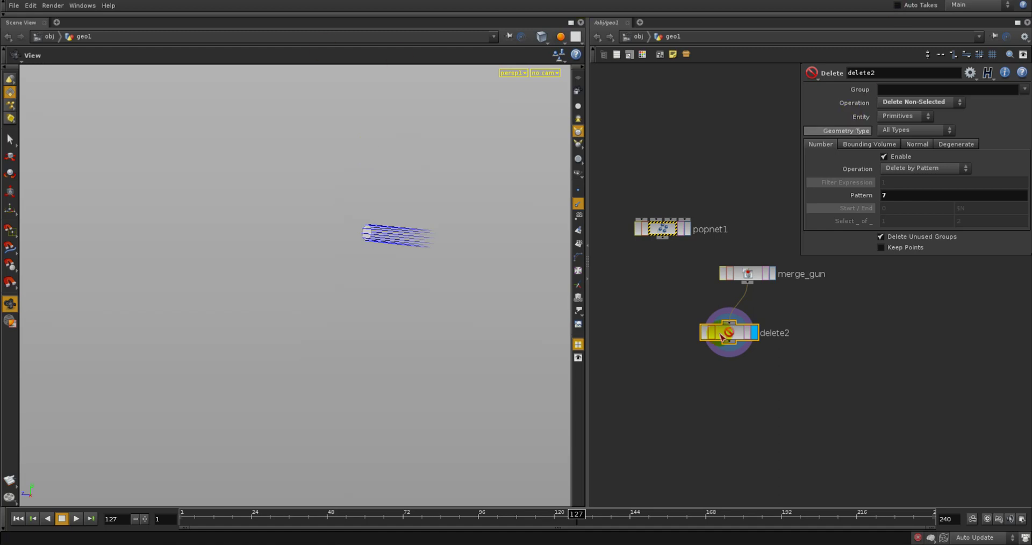
Add a Facet node beneath delete2, display it, and enable Post-Compute Normals
left_click(759, 397)
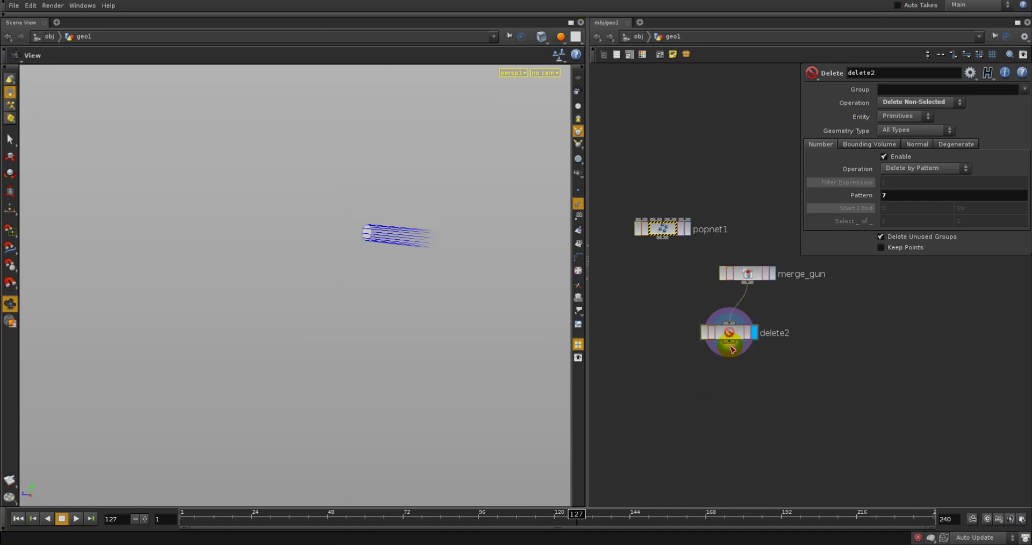
key("Tab")
type("facet")
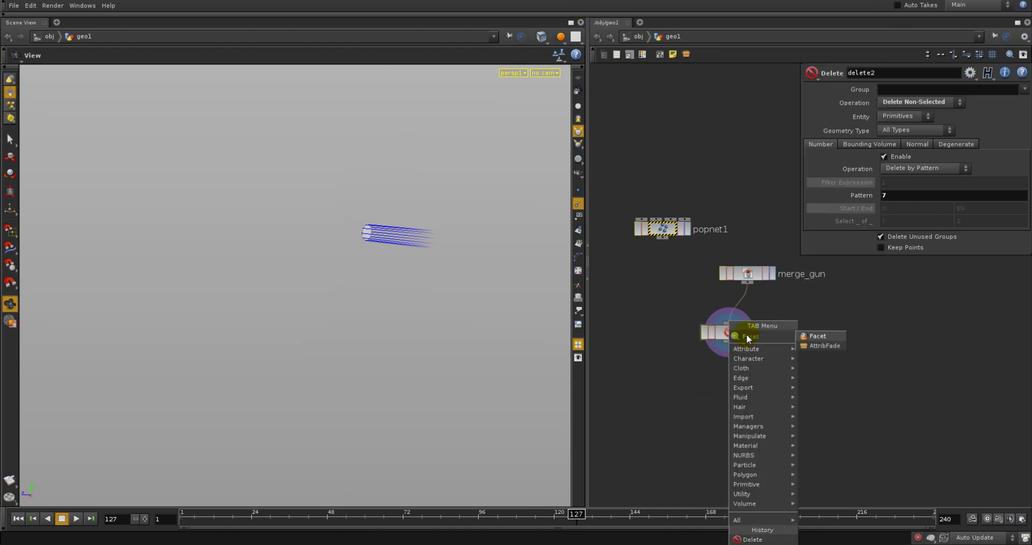
left_click(843, 340)
left_click(773, 395)
left_click(794, 393)
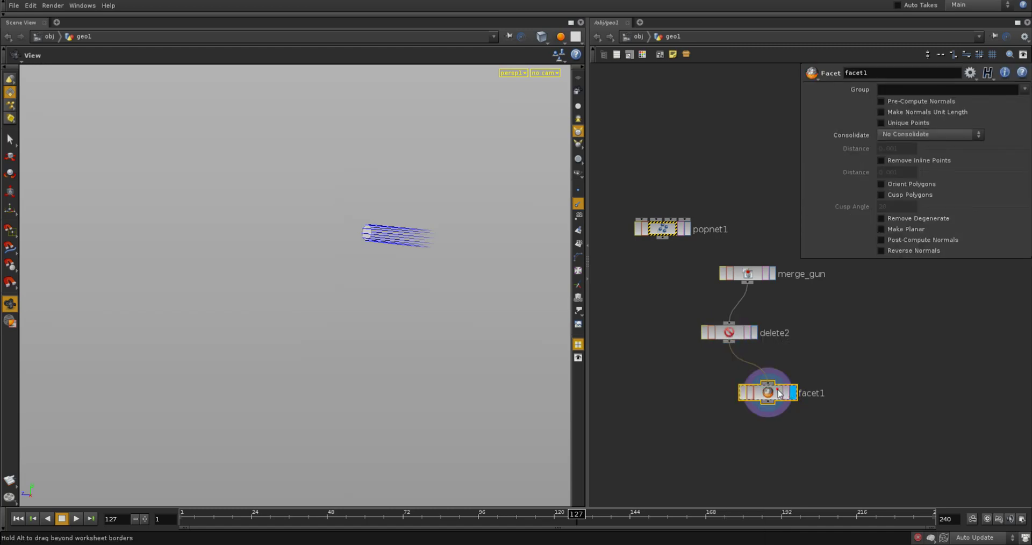
left_click(897, 243)
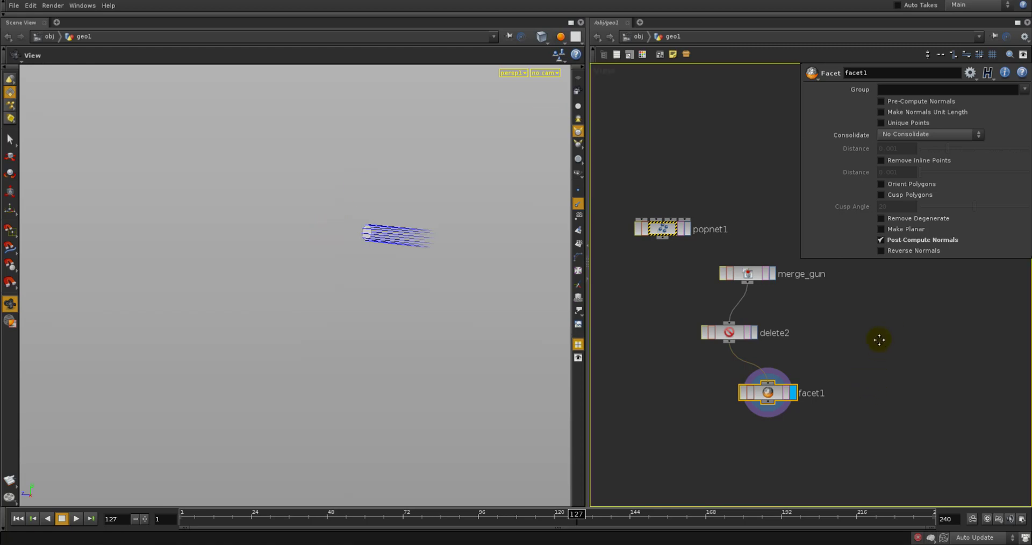
Connect facet1's output to popnet1's first input and place popnet1 beneath facet1
left_click(767, 405)
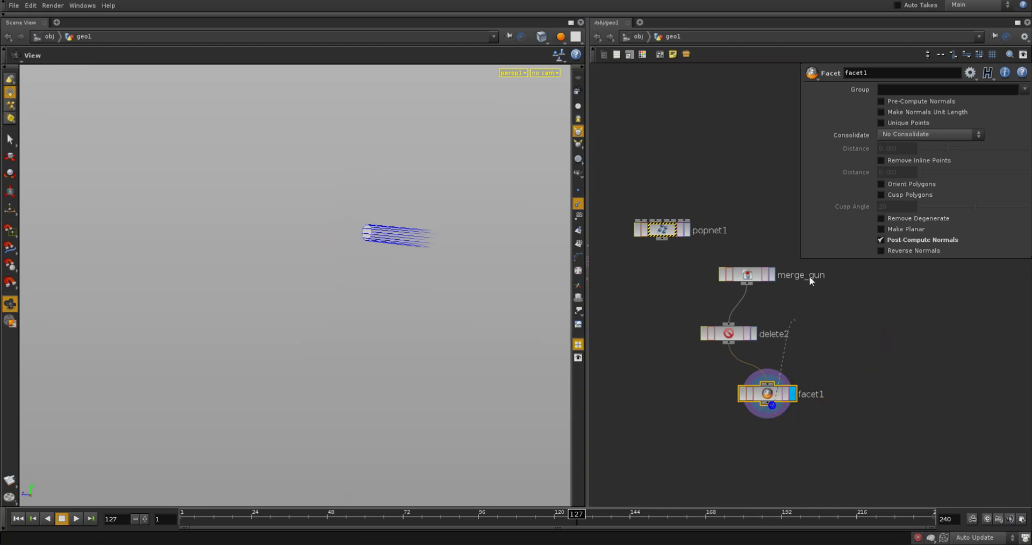
left_click(638, 222)
left_click_drag(656, 226, 802, 461)
middle_click_drag(712, 445, 650, 323)
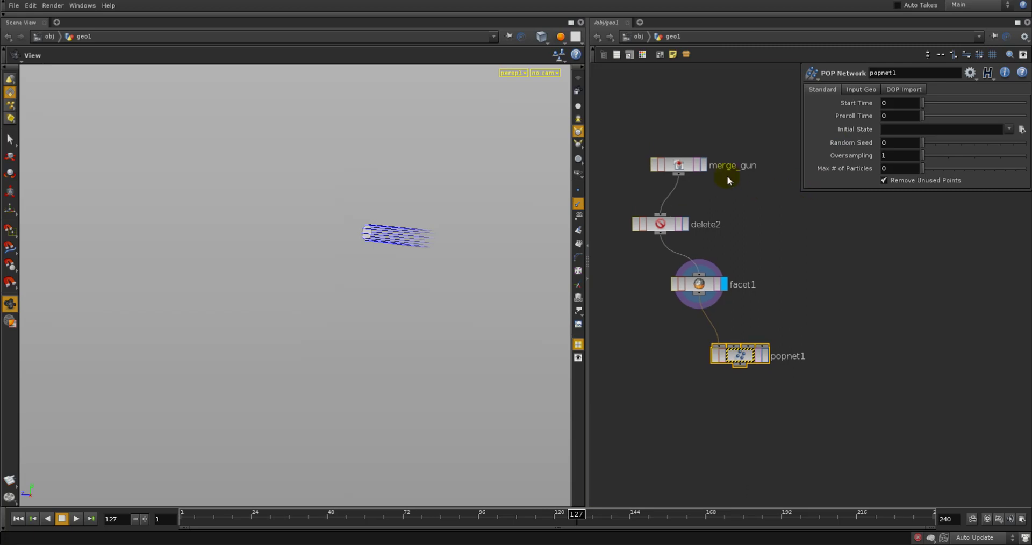
Template merge_gun as a wireframe reference and display facet1 with the point normals hidden
left_click(704, 165)
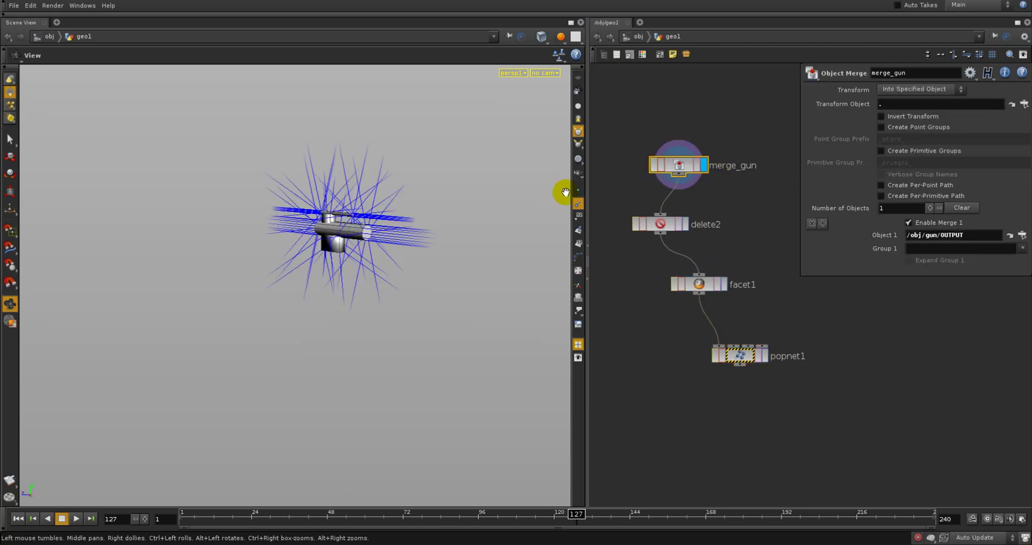
left_click(685, 224)
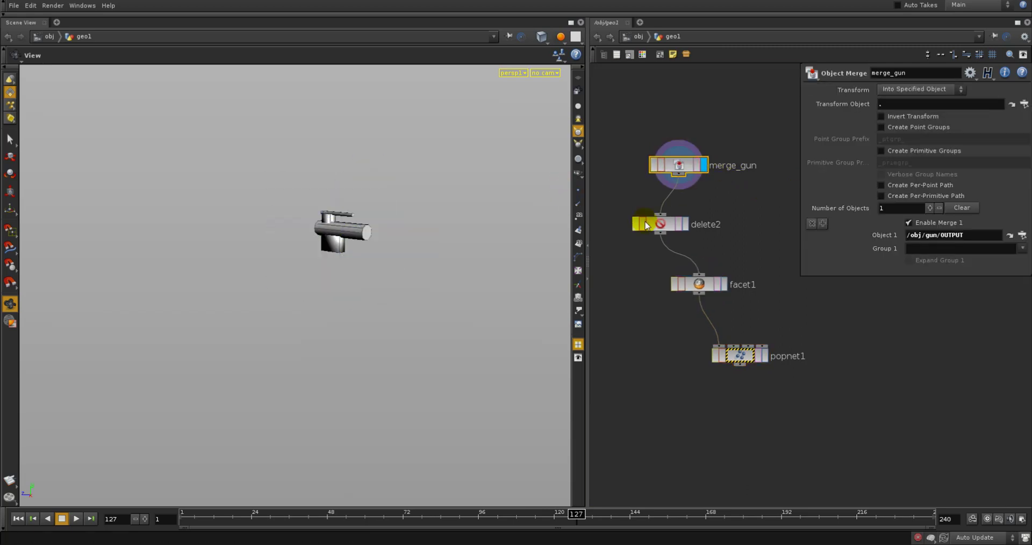
left_click(686, 224)
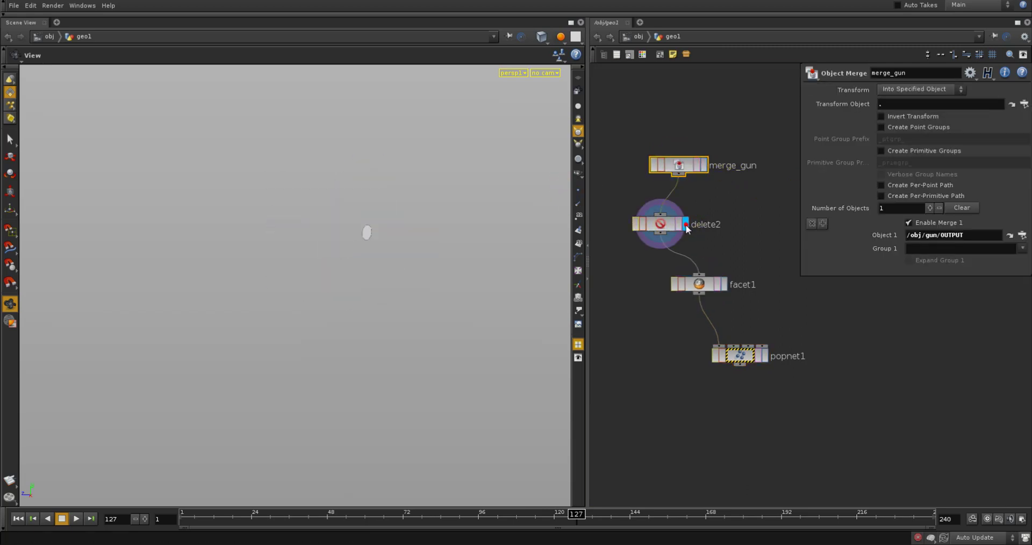
left_click(696, 166)
right_click_drag(358, 233, 476, 209)
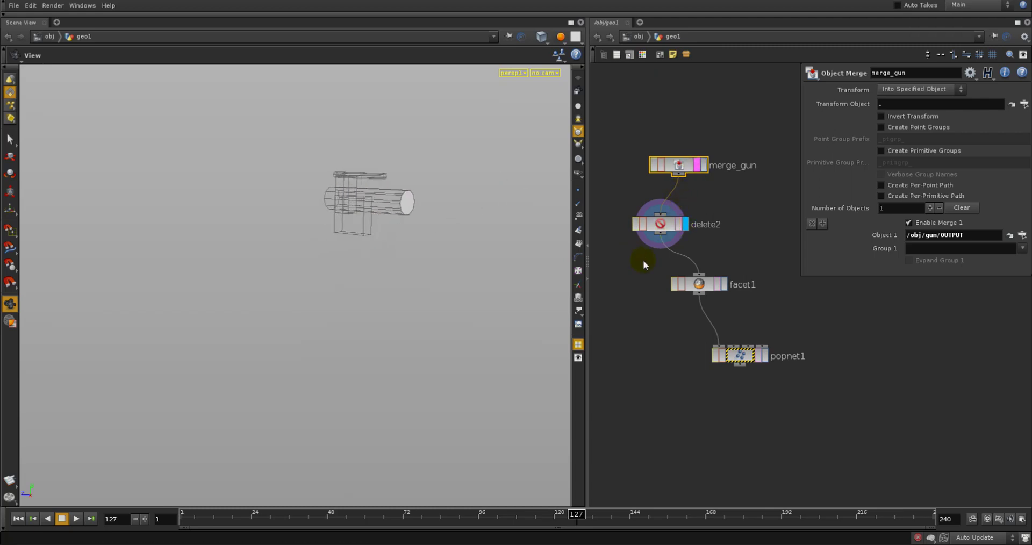
left_click(724, 284)
left_click(709, 286)
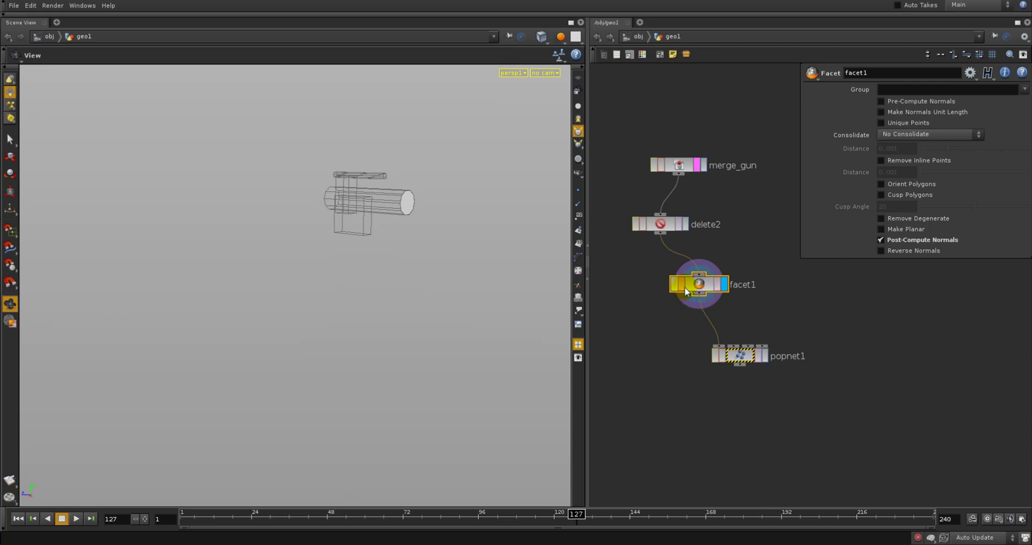
Add an Object Merge node above popnet1 and set its Object 1 to /obj/wall/OUTPUT
left_click(738, 354)
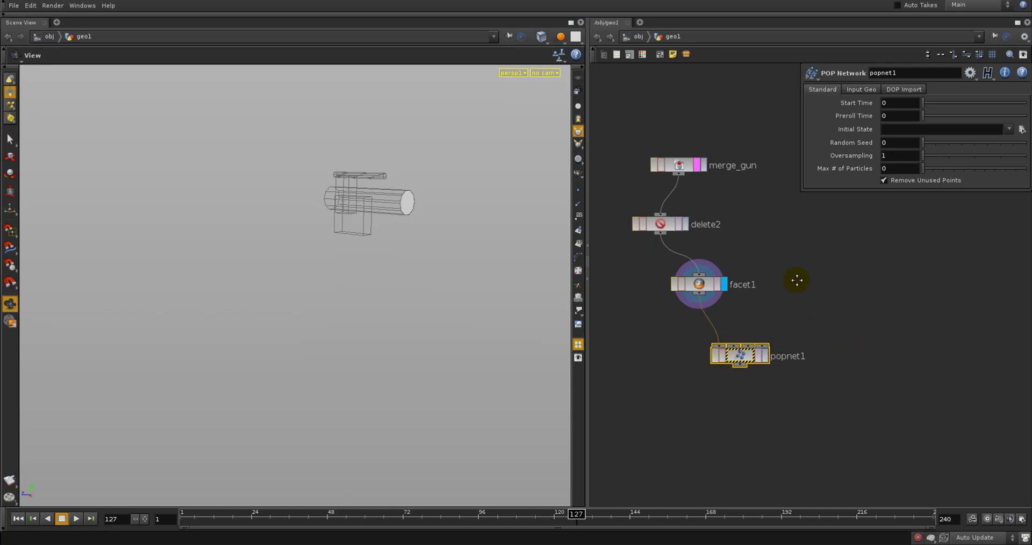
middle_click_drag(797, 280, 760, 350)
key("Tab")
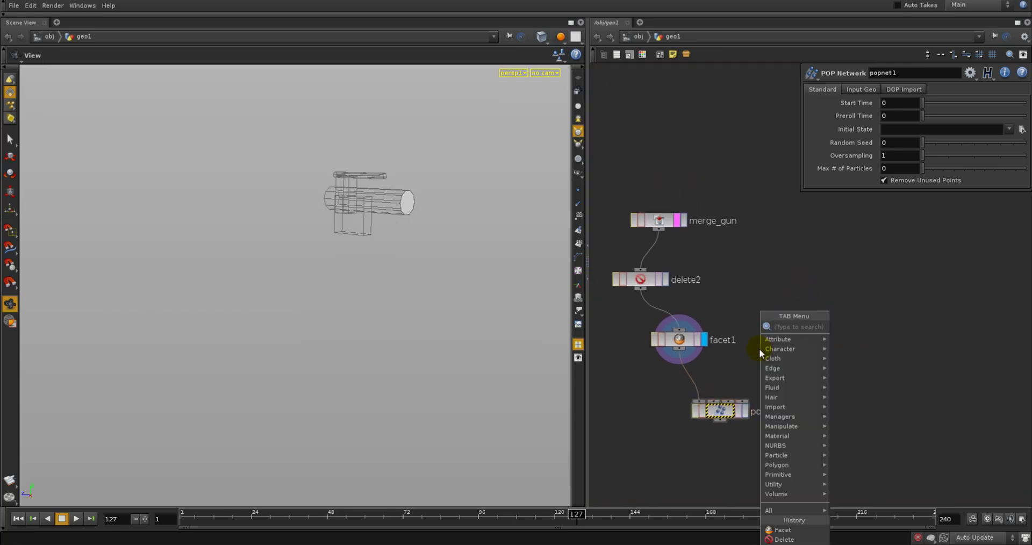
mouse_move(783, 340)
left_click(860, 324)
left_click(764, 306)
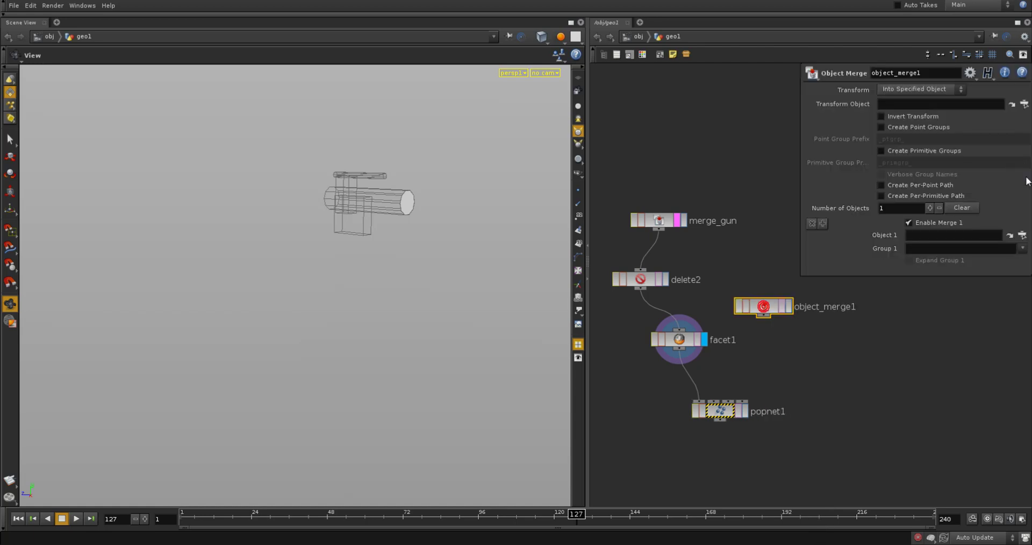
left_click(1023, 235)
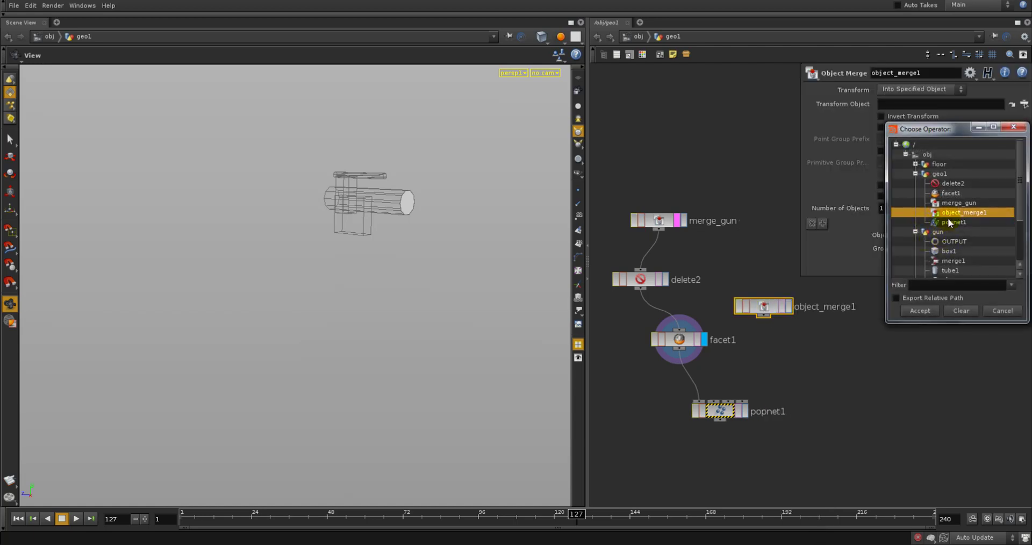
scroll(923, 182, "down", 3)
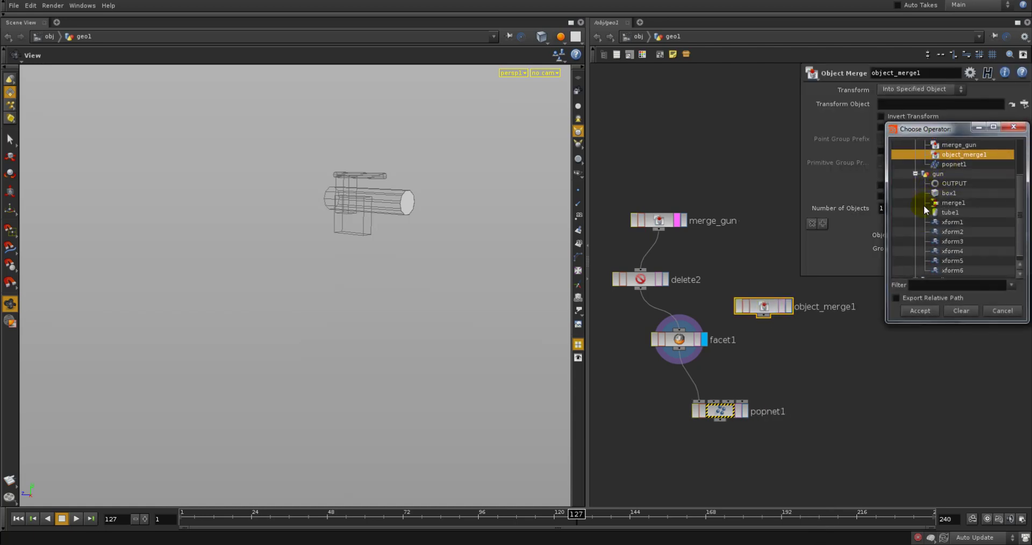
left_click(915, 273)
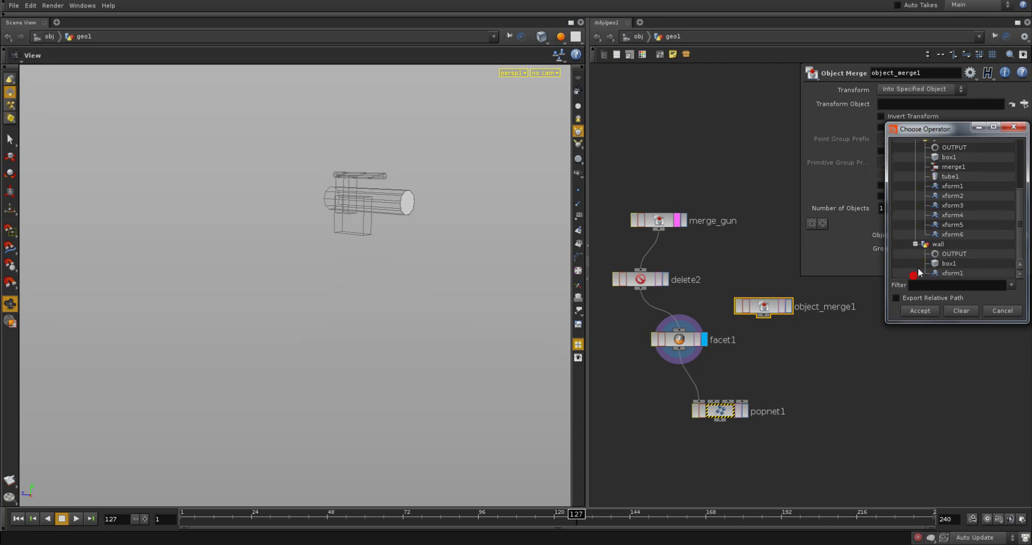
left_click(954, 253)
left_click(935, 314)
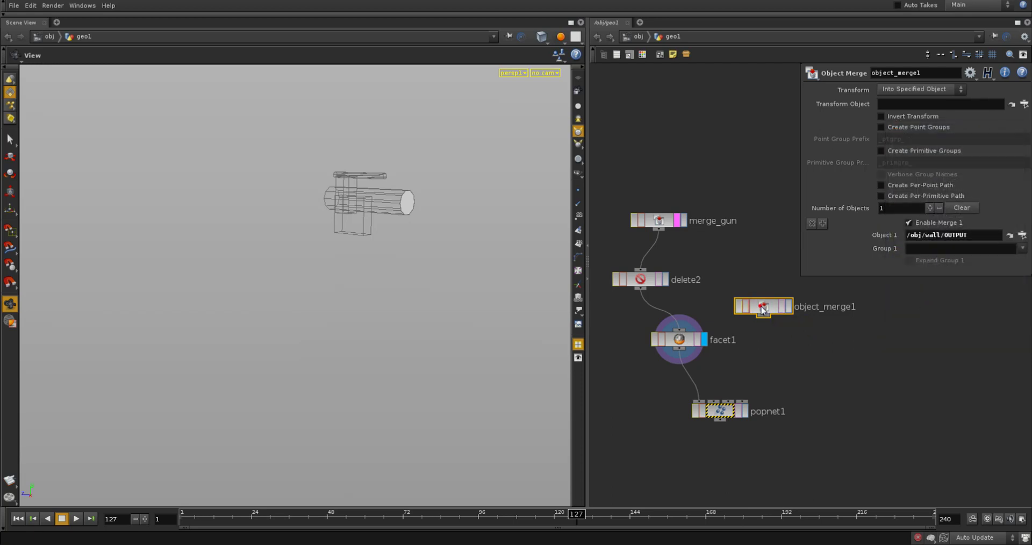
Duplicate object_merge1 and set the copy's Object 1 to /obj/floor/OUTPUT
key("ctrl+c")
key("ctrl+v")
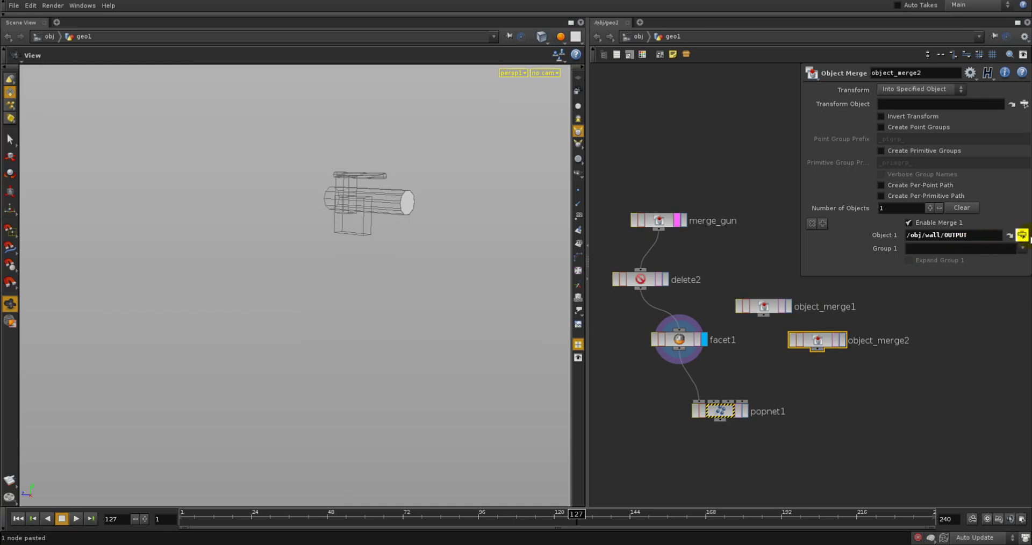
left_click(1022, 235)
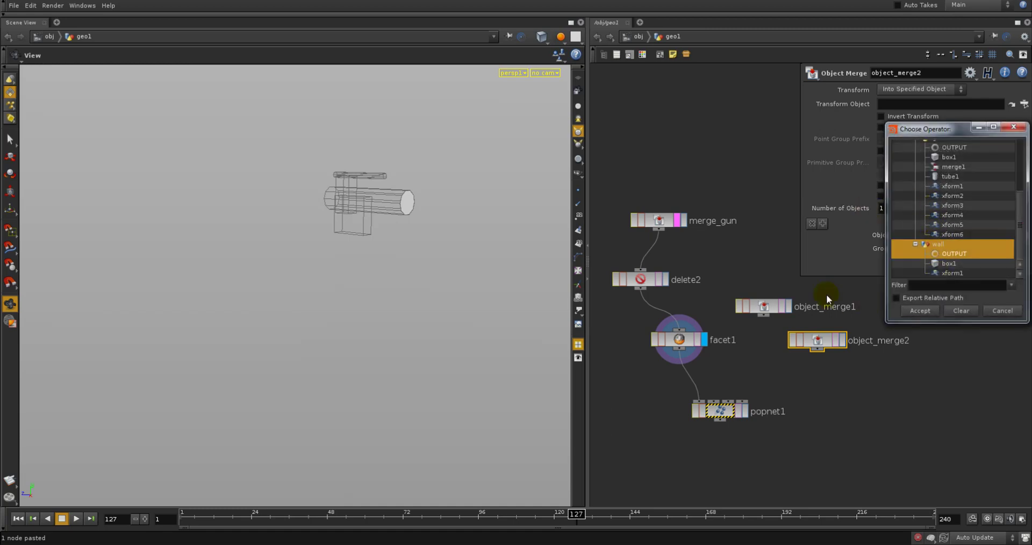
scroll(960, 194, "up", 3)
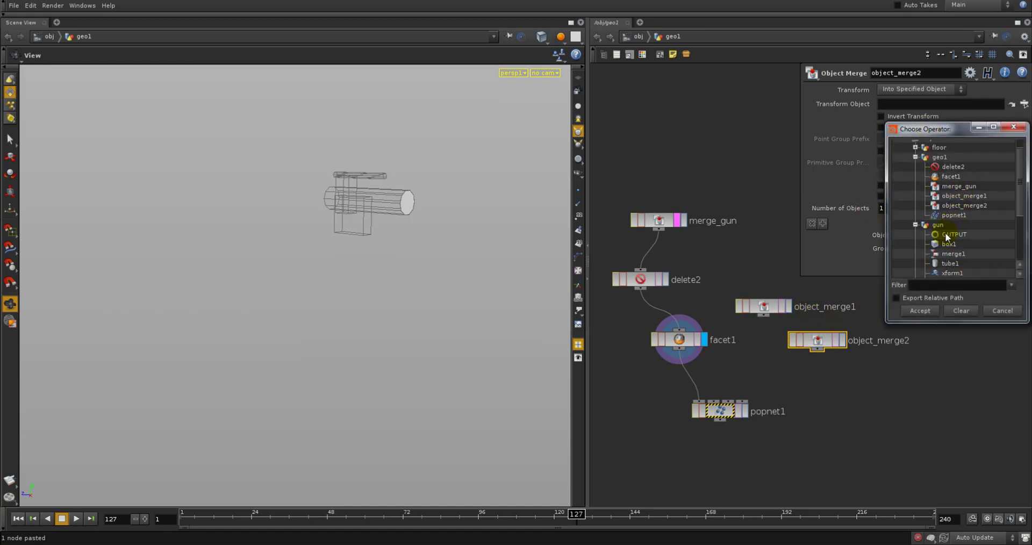
scroll(947, 221, "up", 1)
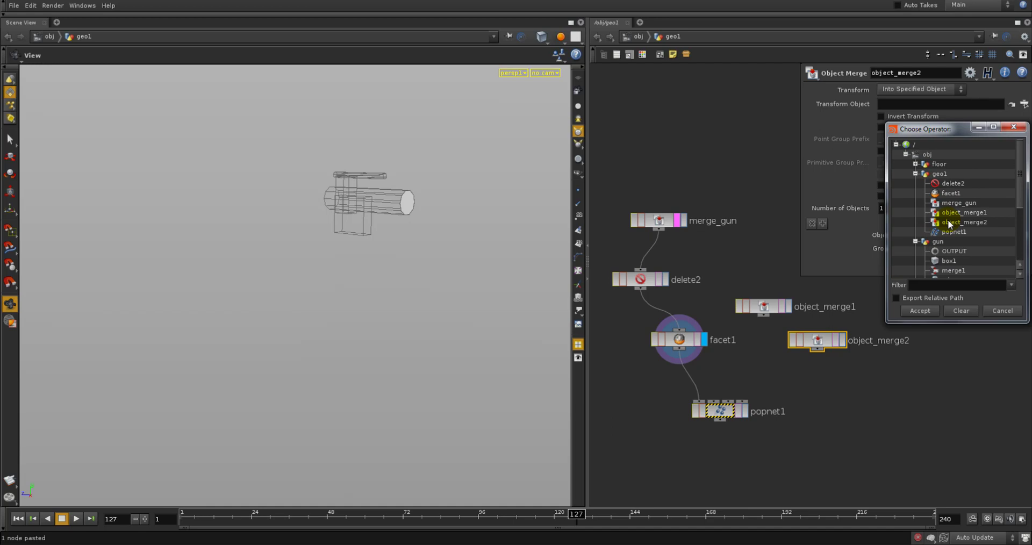
left_click(915, 163)
left_click(949, 174)
left_click(920, 311)
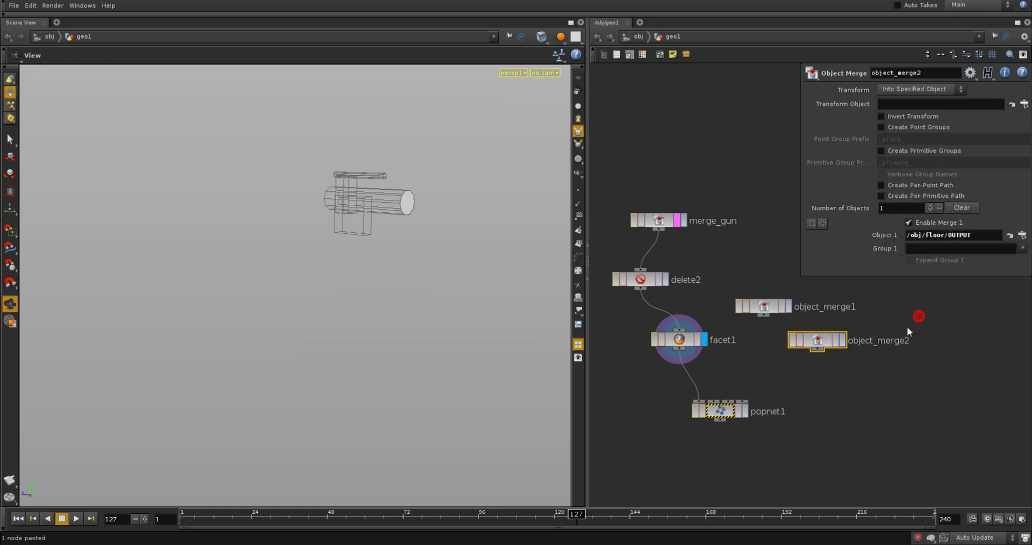
Set the Transform Object of both object_merge1 and object_merge2 to "."
left_click_drag(860, 378, 736, 298)
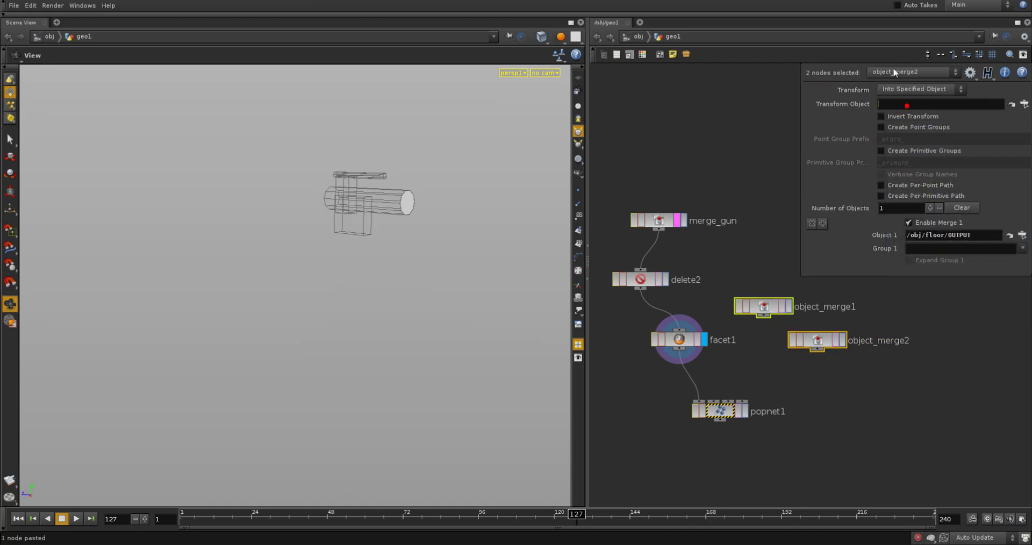
type(".")
middle_click_drag(801, 378, 810, 383)
left_click(801, 385)
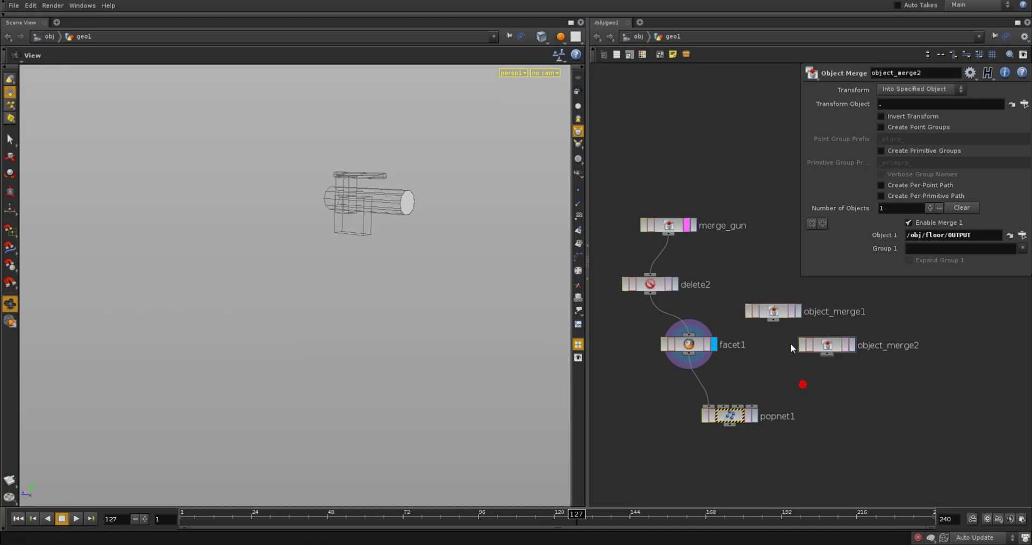
Connect object_merge1 and object_merge2 to popnet1's second and third inputs, and move popnet1 slightly lower
left_click(786, 329)
left_click(723, 407)
left_click(825, 355)
left_click(741, 407)
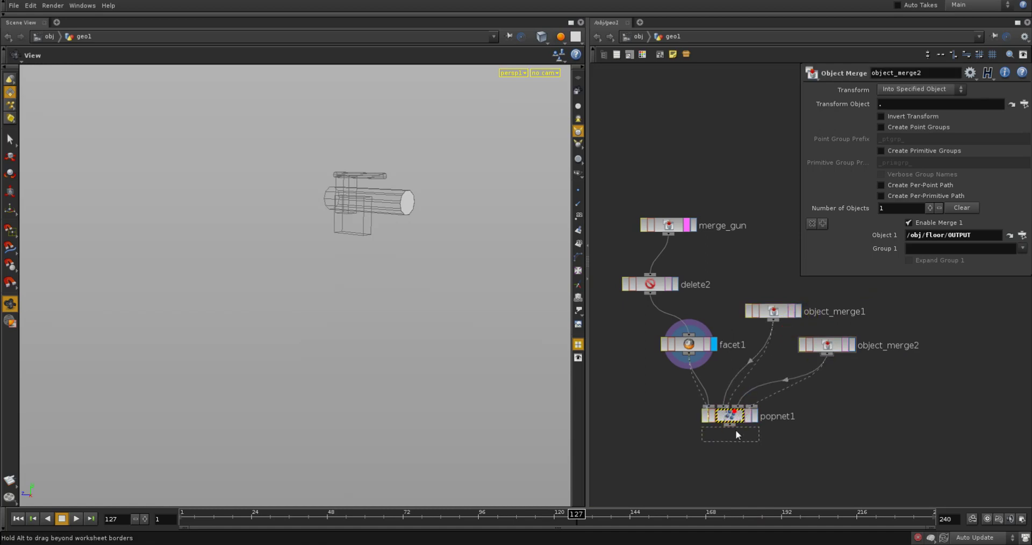
left_click_drag(732, 422, 733, 441)
Template object_merge1 and object_merge2 in turn to check the imported wall and floor geometry
left_click(792, 312)
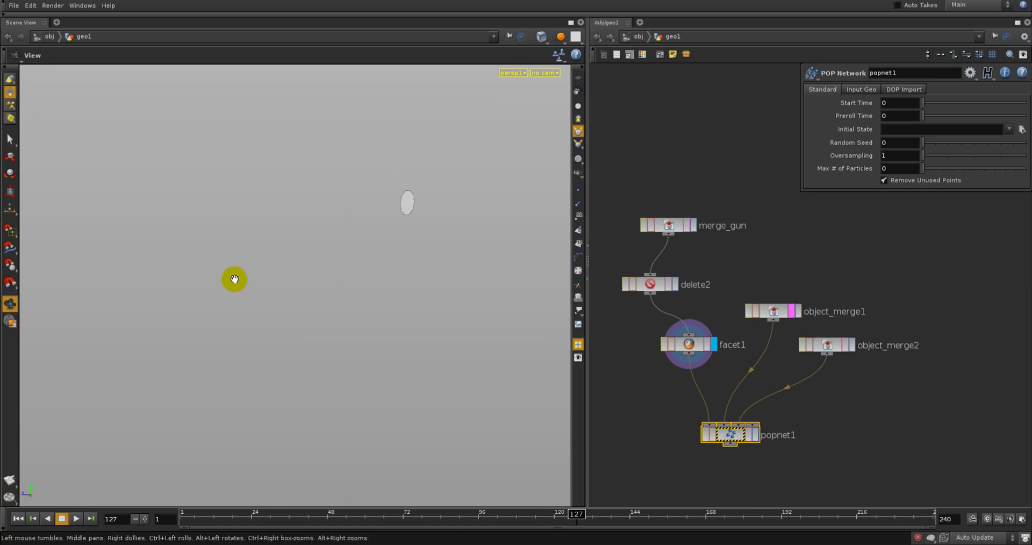
right_click_drag(380, 258, 222, 302)
left_click_drag(244, 306, 281, 310)
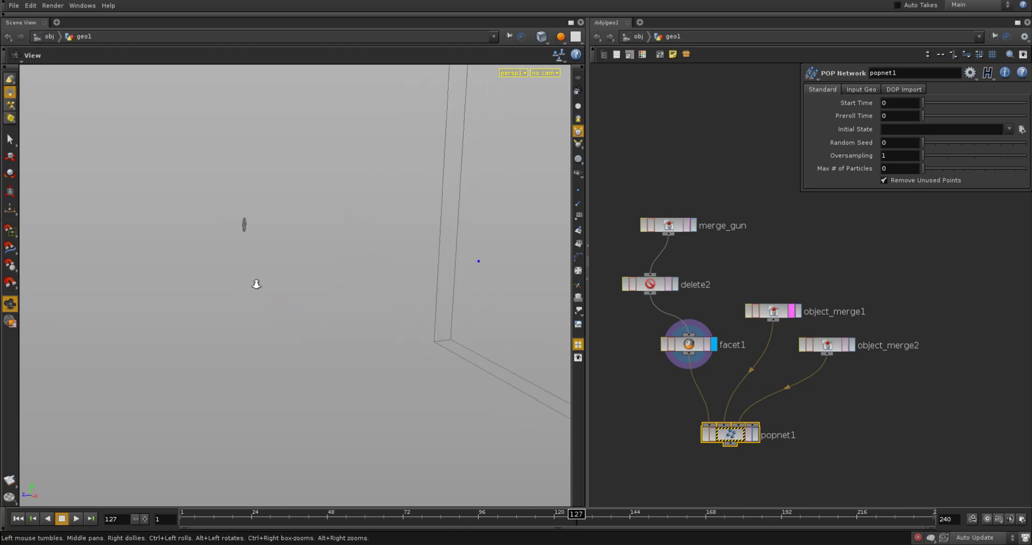
right_click_drag(255, 285, 210, 301)
left_click(847, 349)
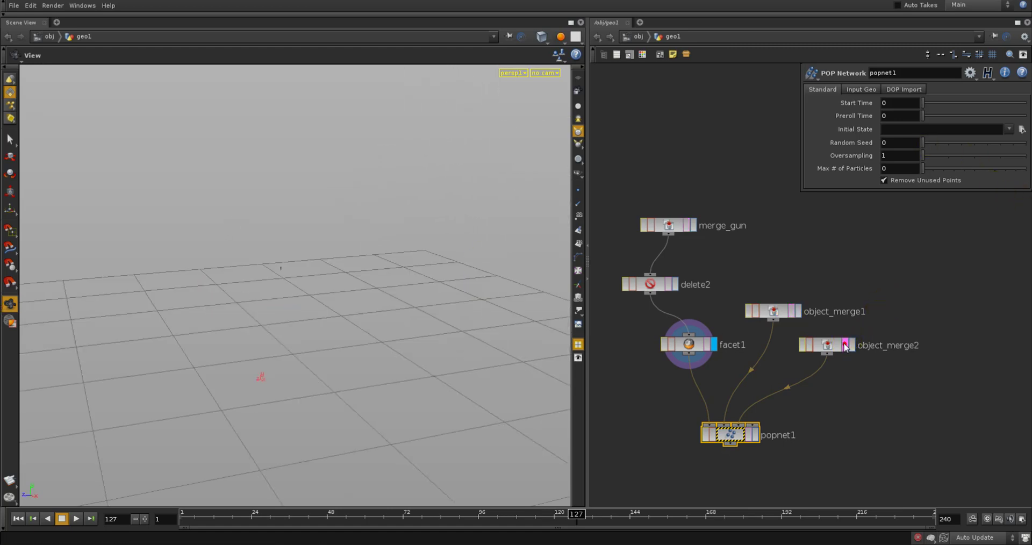
Return the timeline to frame 1 and add a Source node inside popnet1
left_click(693, 347)
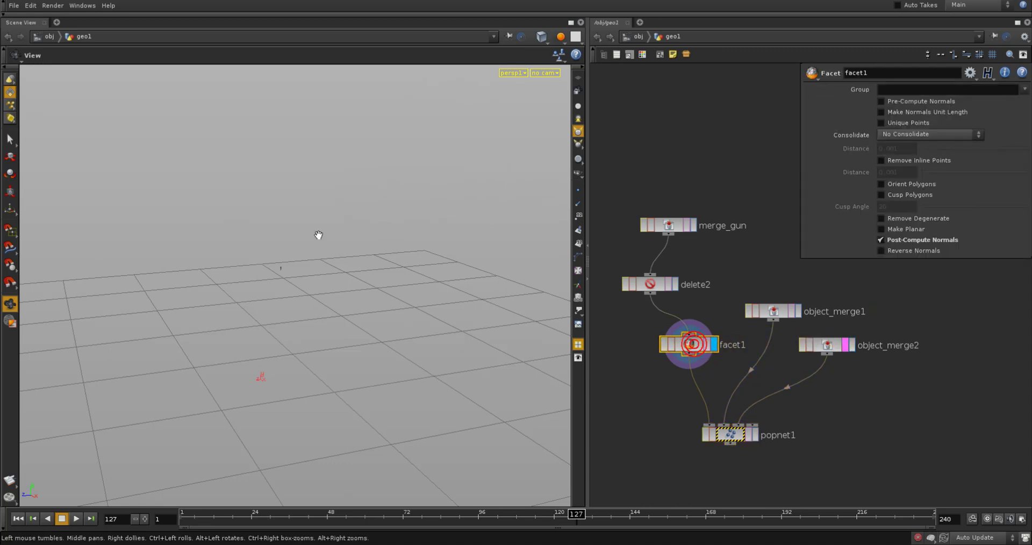
double_click(718, 425)
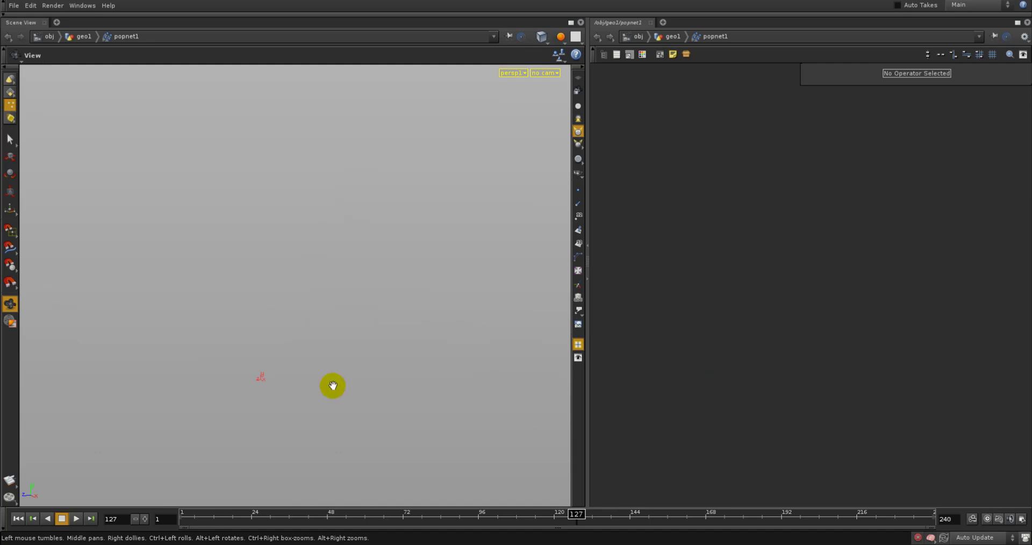
mouse_move(291, 523)
left_mouse_down()
mouse_move(488, 478)
mouse_move(208, 488)
mouse_move(293, 422)
mouse_move(684, 466)
mouse_move(143, 461)
mouse_move(65, 450)
left_mouse_up()
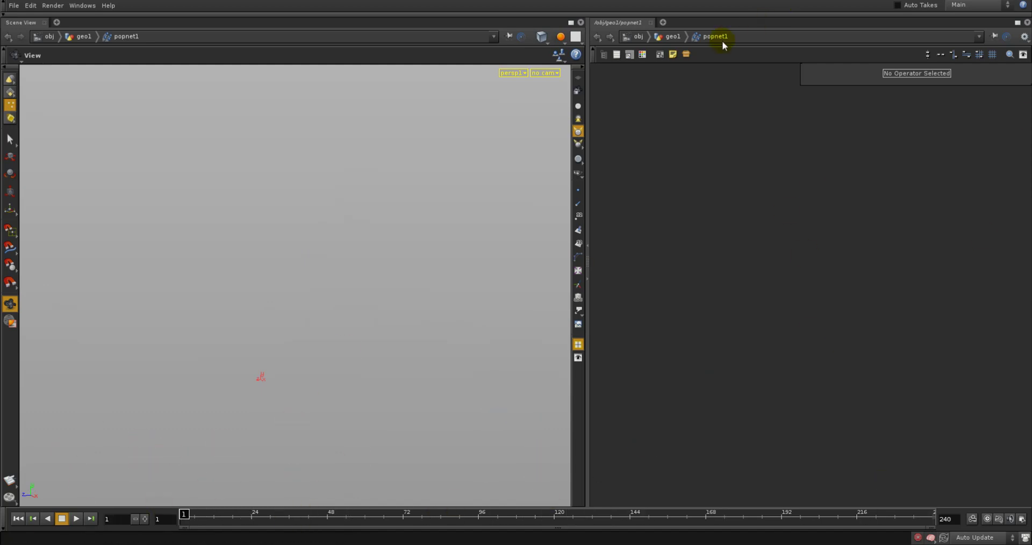
key("Tab")
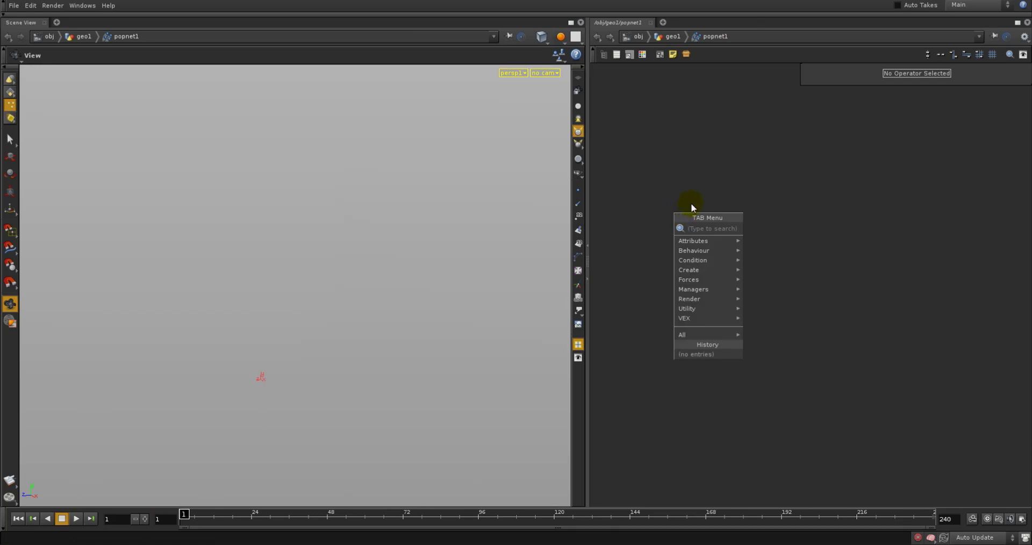
type("s")
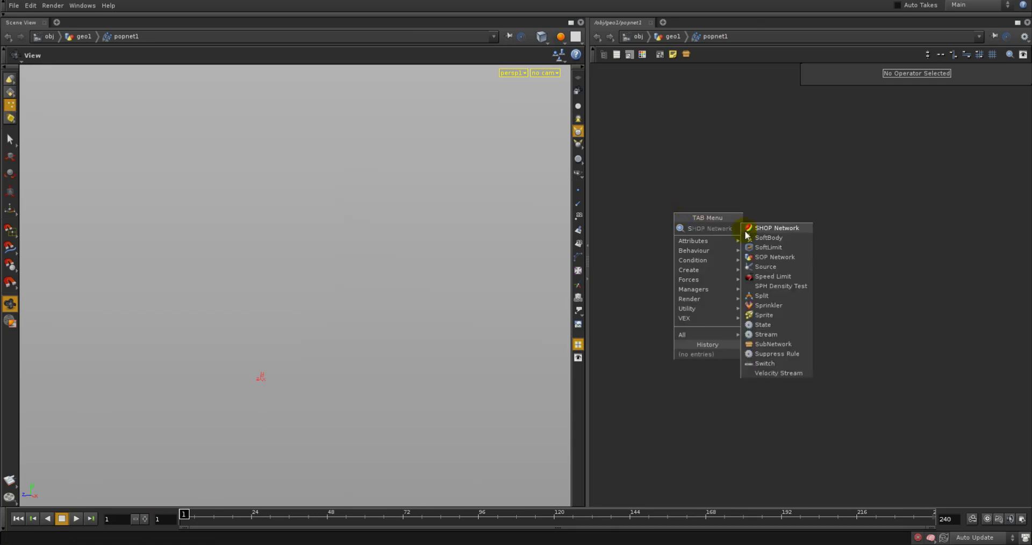
left_click(795, 266)
left_click(720, 280)
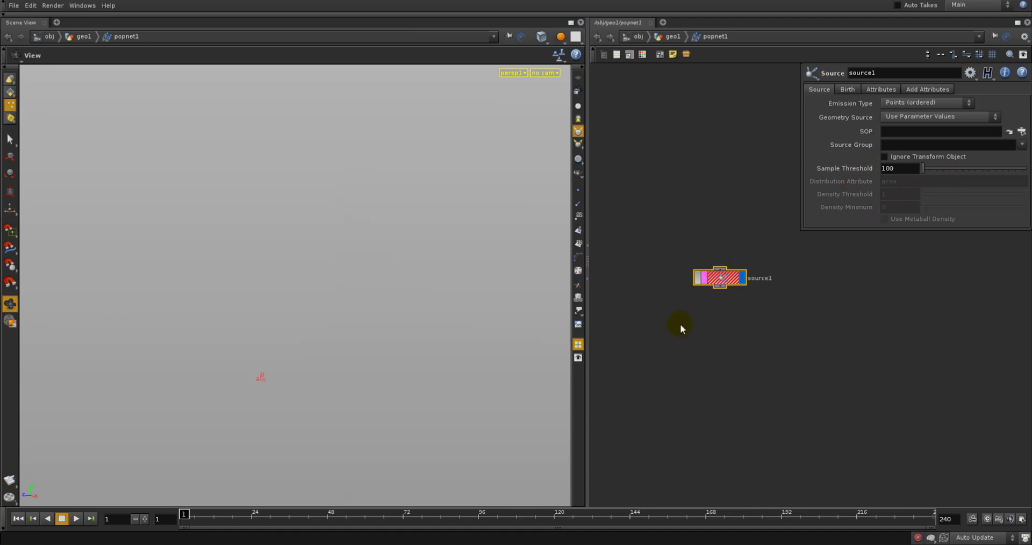
Set source1's Geometry Source to Use First Context Geometry and preview the emission by scrubbing to frame 58
key("h")
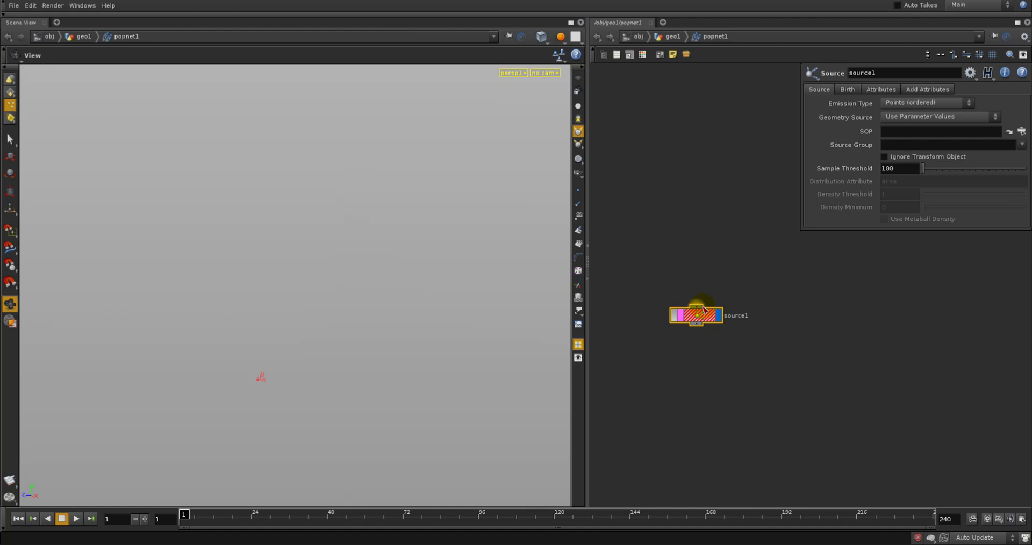
left_click(919, 117)
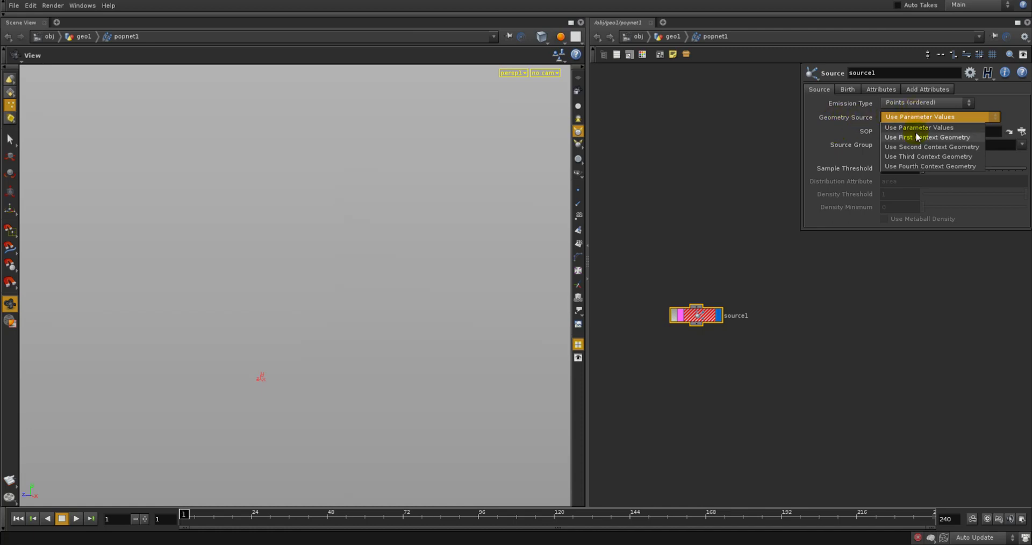
left_click(911, 139)
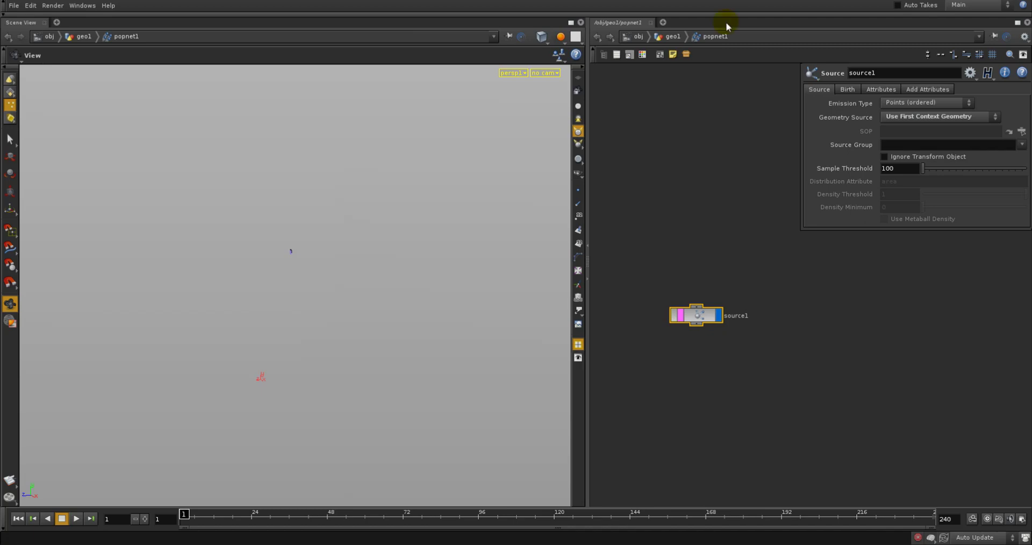
left_click(672, 36)
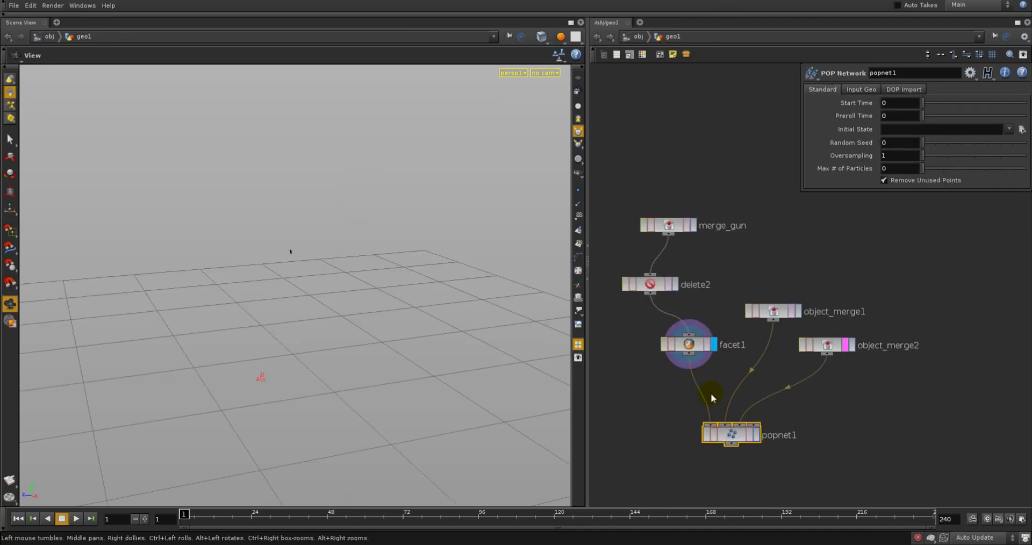
double_click(728, 436)
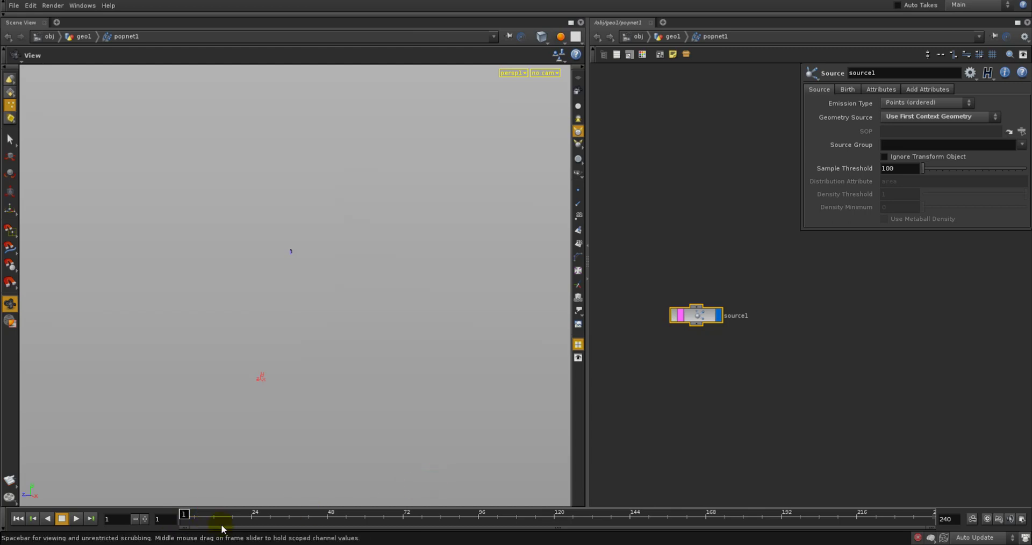
left_click_drag(214, 511, 359, 514)
Bypass delete2 in geo1 and scrub popnet1 to frame 83 to preview particles emitted from the whole gun
left_click(672, 36)
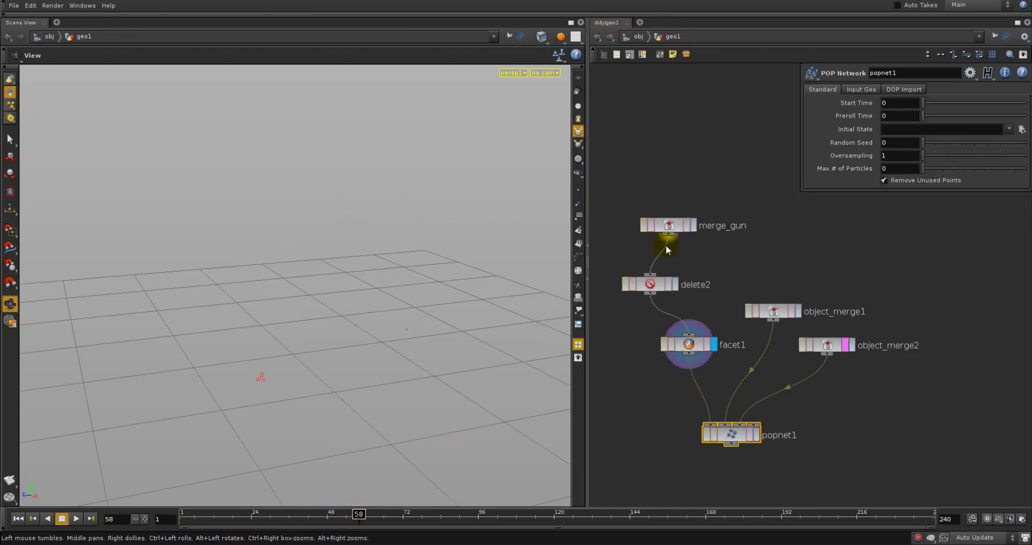
left_click(625, 284)
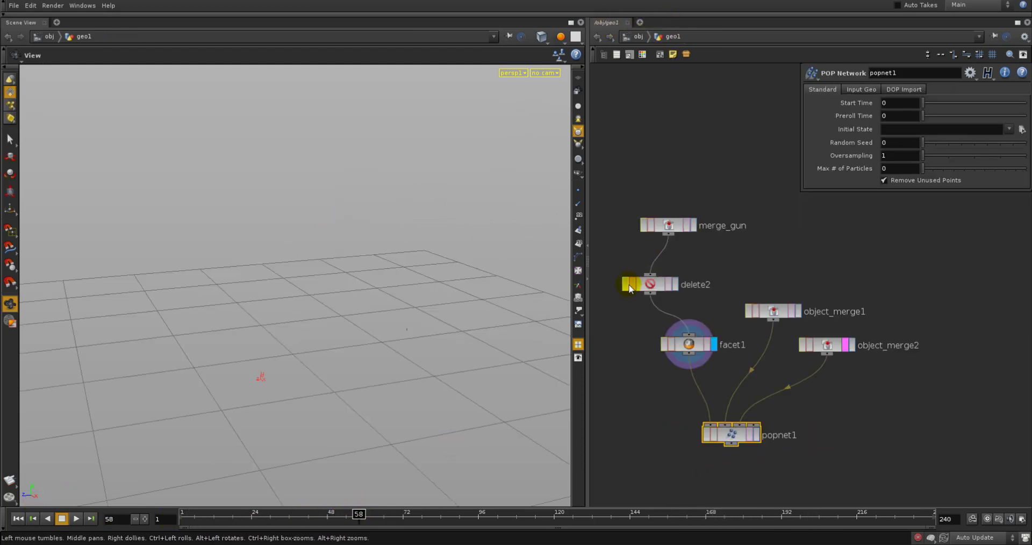
double_click(732, 435)
left_click_drag(286, 514, 439, 463)
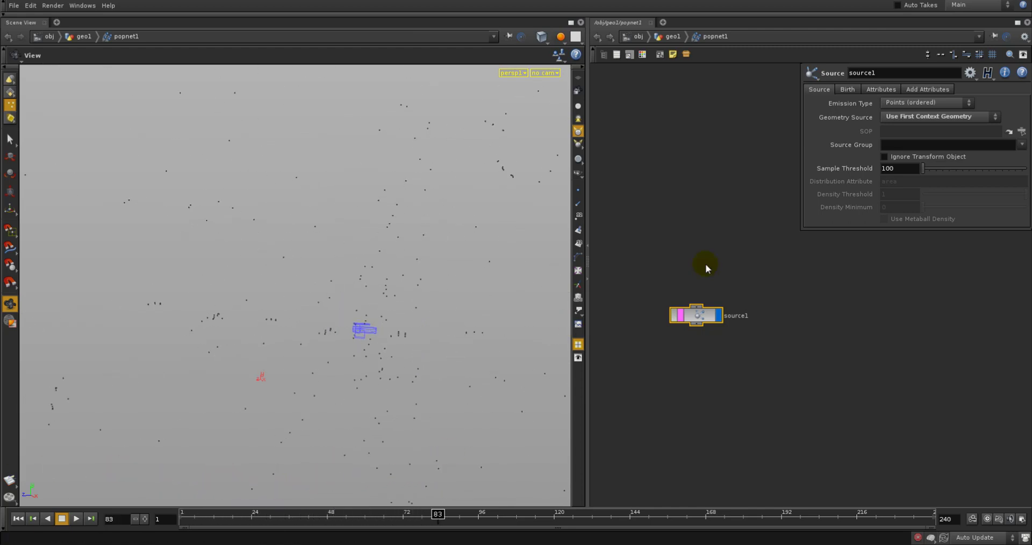
left_click(853, 89)
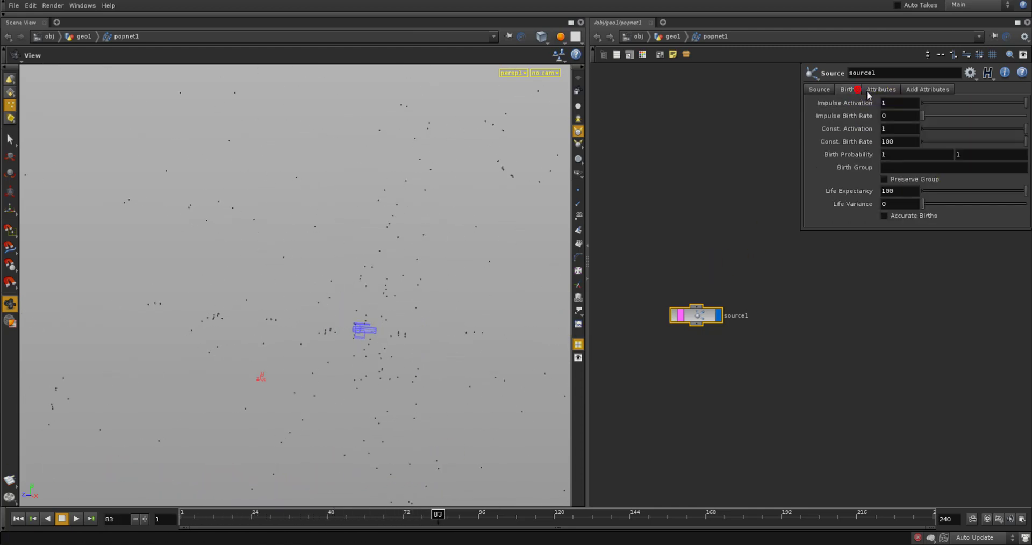
left_click(867, 91)
left_click(828, 93)
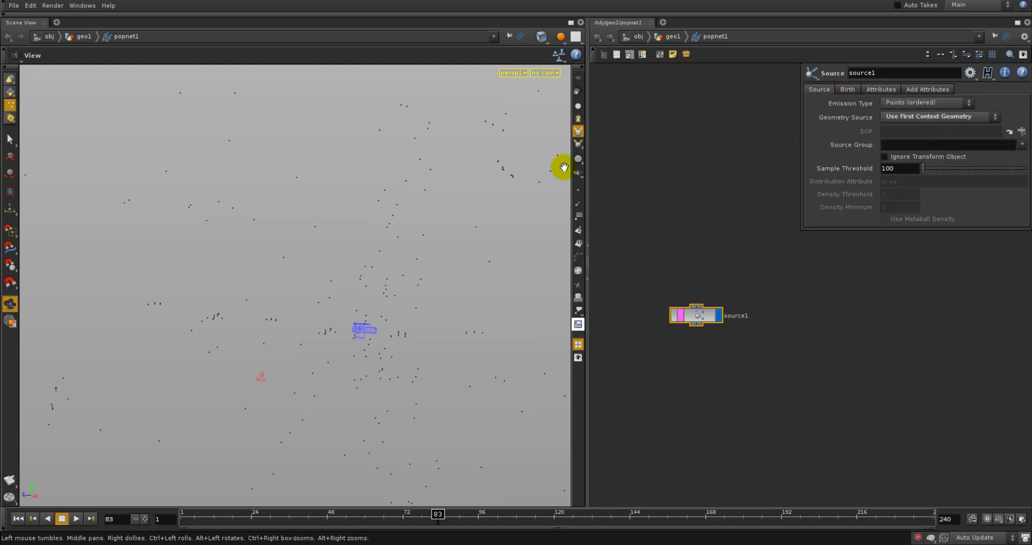
Turn off the bypass on delete2 in geo1 and select popnet1
left_click(669, 37)
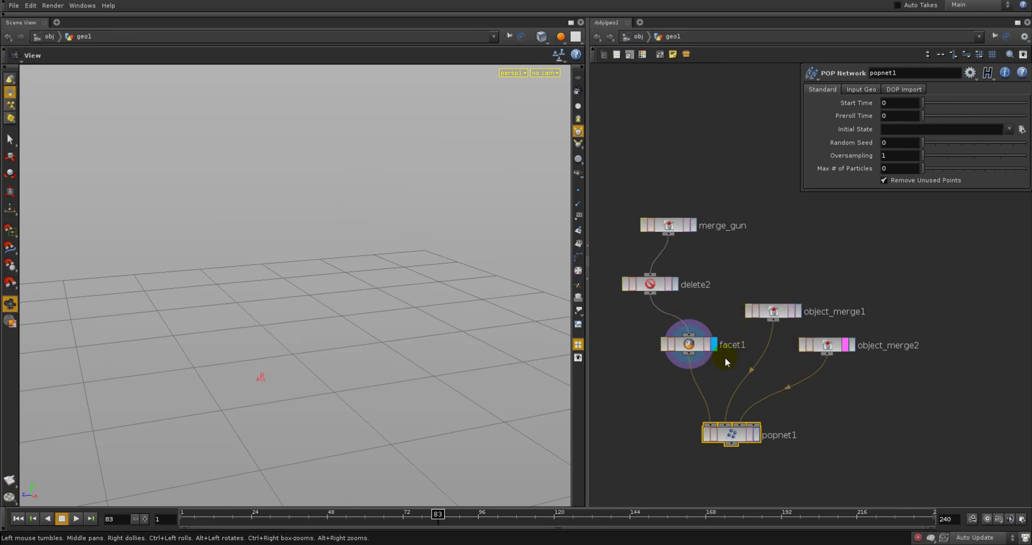
left_click(653, 284)
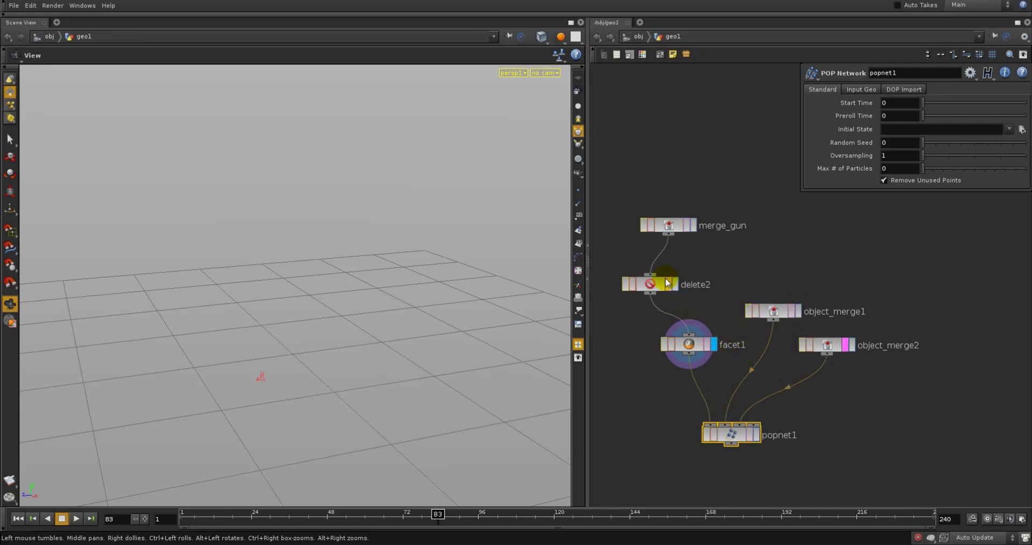
left_click(734, 433)
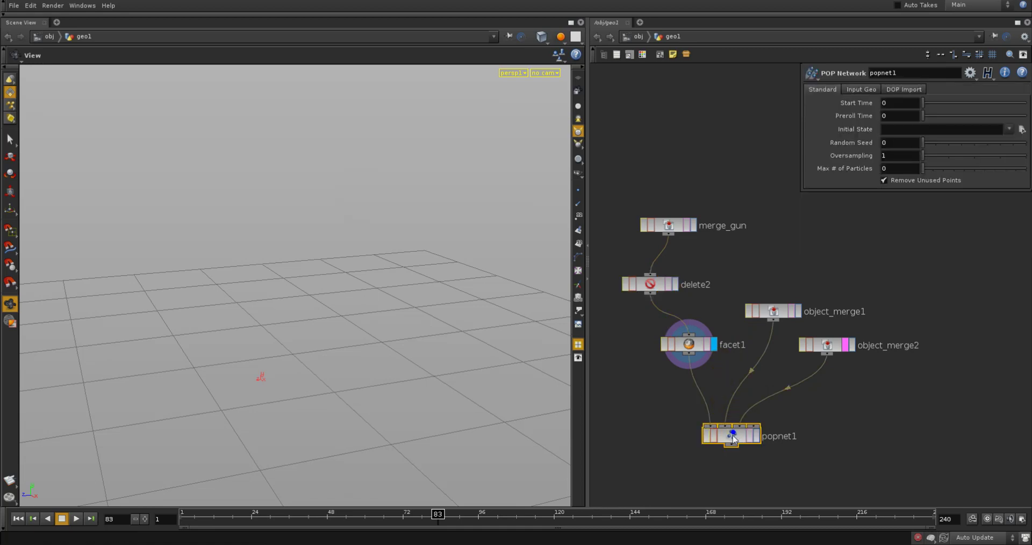